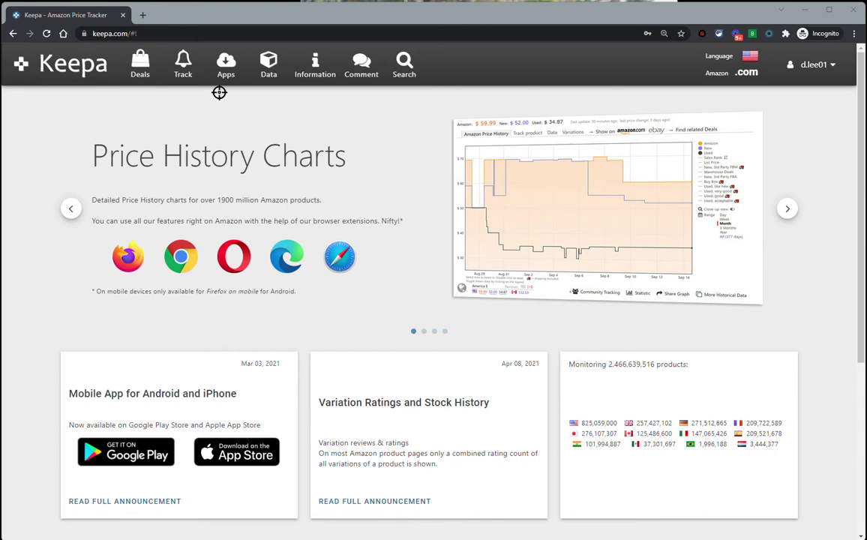
# - Check the Keepa product search and storefront export options in the ASINGadget extension
pyautogui.click(703, 34)
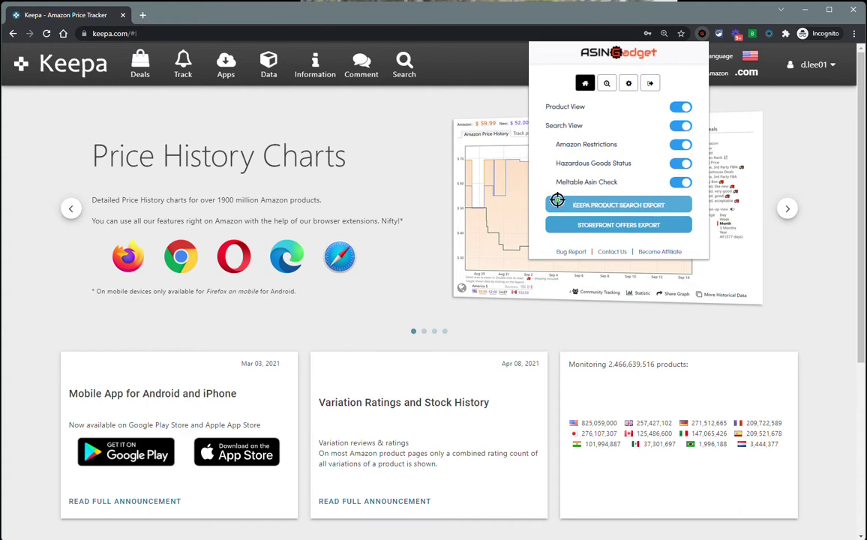
pyautogui.click(661, 212)
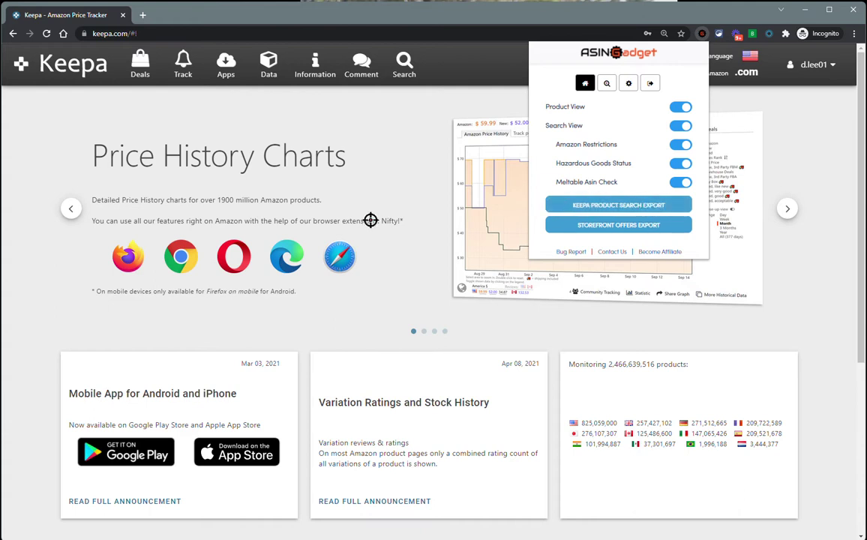
pyautogui.click(397, 149)
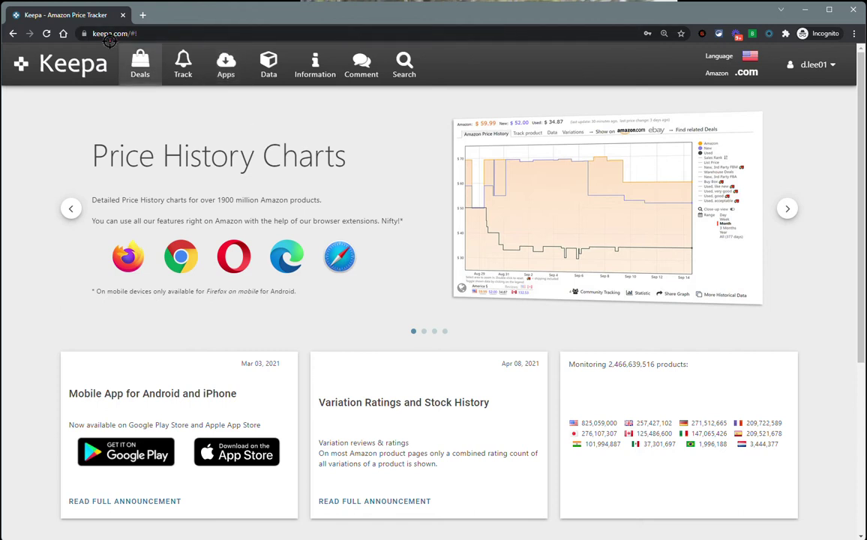
# - Open the Keepa API access page and copy the private API access key
pyautogui.click(227, 75)
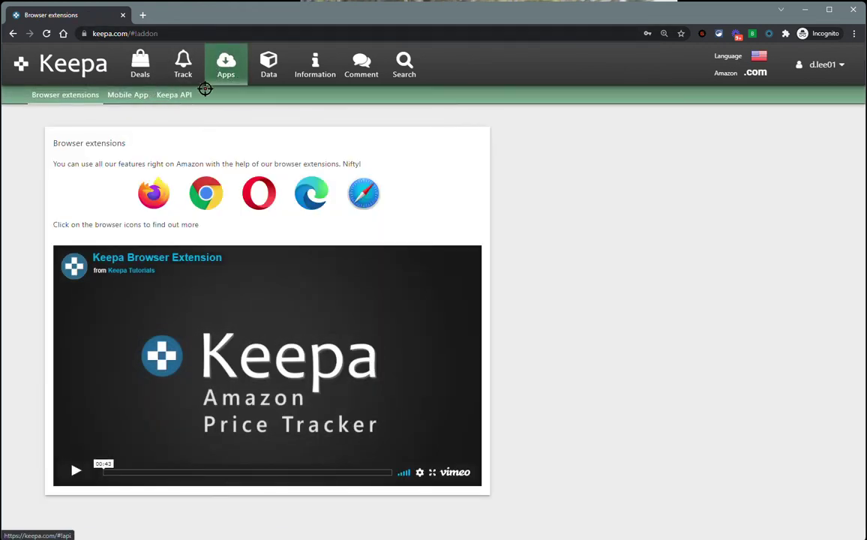
pyautogui.click(174, 97)
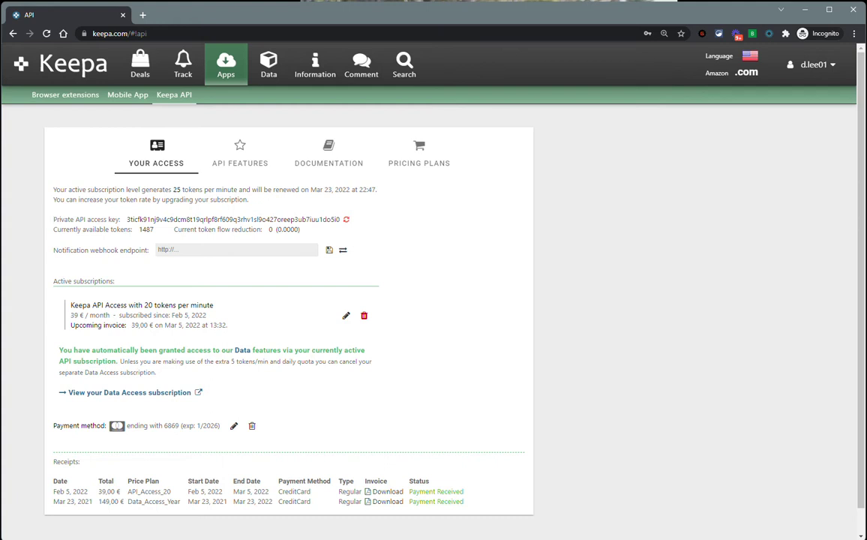
pyautogui.moveTo(65, 219); pyautogui.dragTo(340, 219)
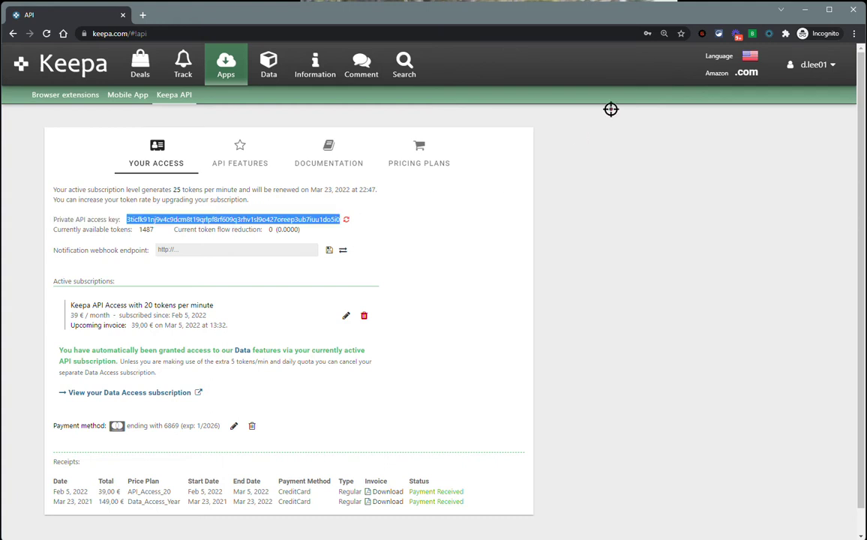
# - Paste the Keepa API key into the ASINGadget extension's settings and close the extension
pyautogui.click(702, 33)
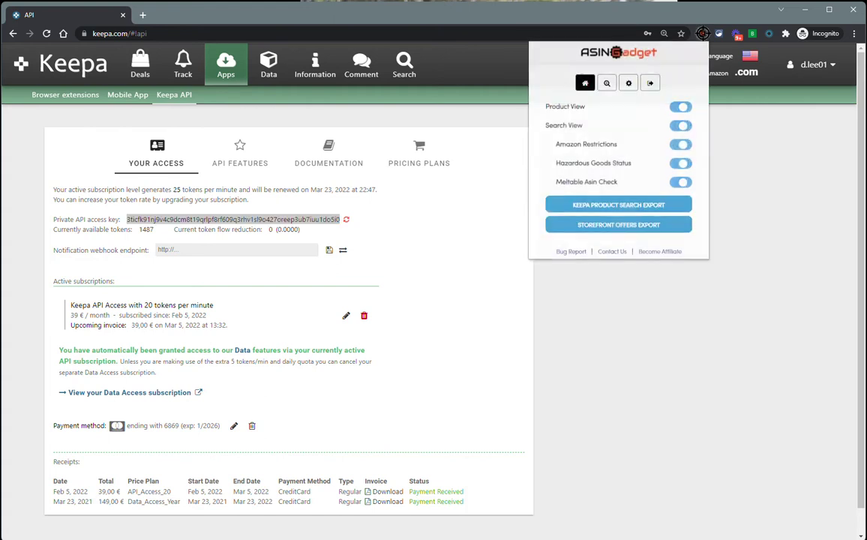
pyautogui.click(627, 83)
pyautogui.click(578, 239)
pyautogui.hotkey('ctrl', 'v')
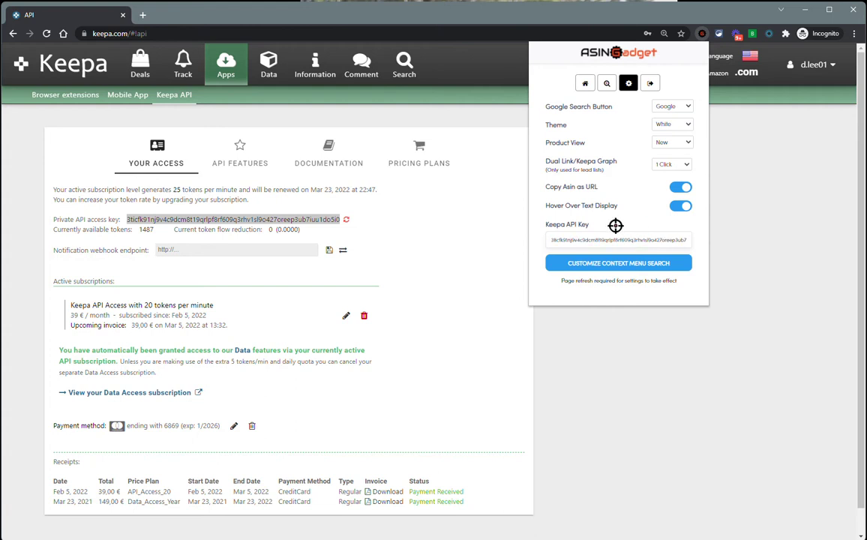
pyautogui.click(502, 75)
pyautogui.click(467, 195)
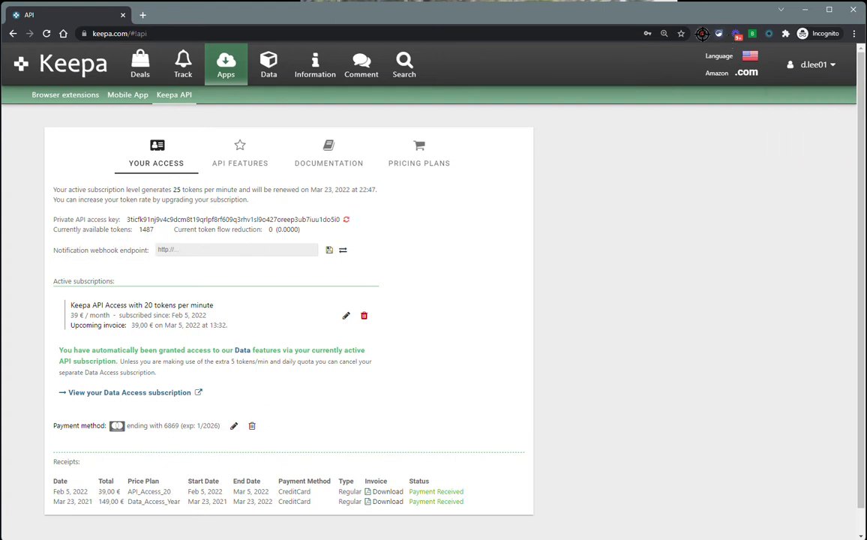
# - Refresh the token count in ASINGadget's Keepa product search export and view Keepa's API pricing plans
pyautogui.click(701, 33)
pyautogui.click(622, 204)
pyautogui.scroll(-1, 780, 286)
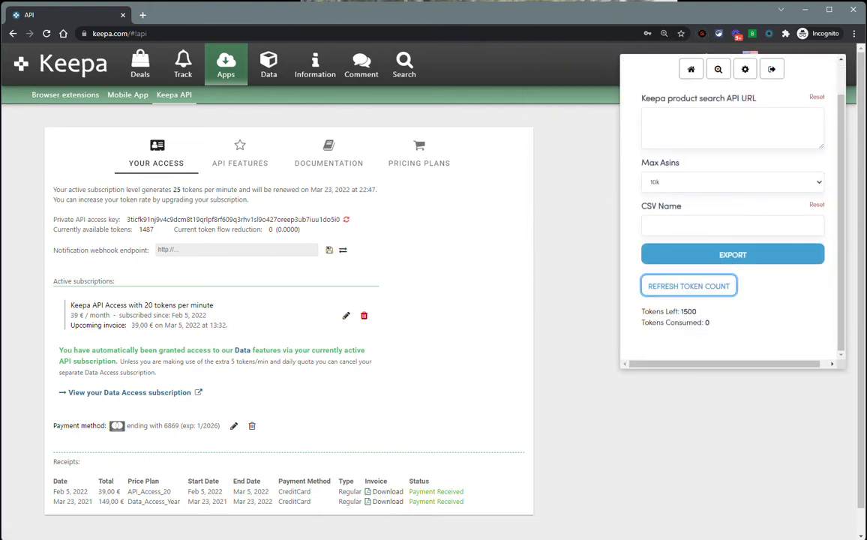
pyautogui.click(704, 287)
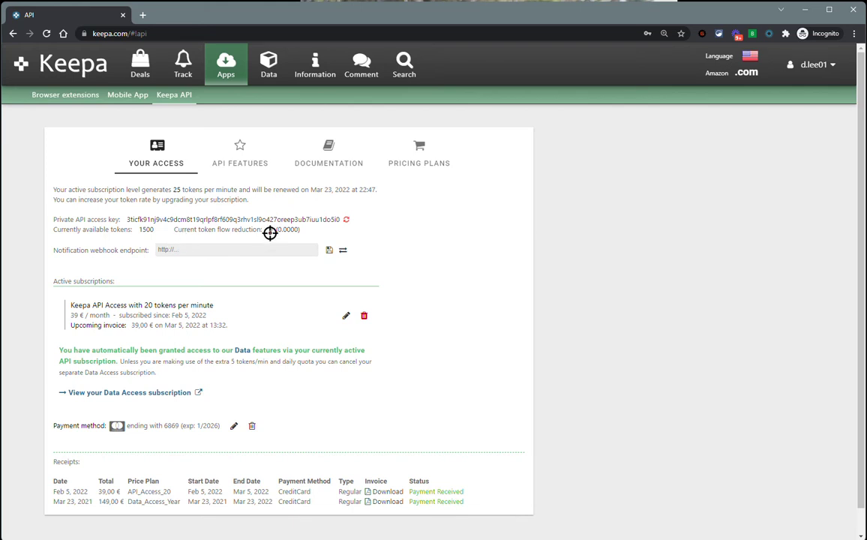
pyautogui.click(397, 150)
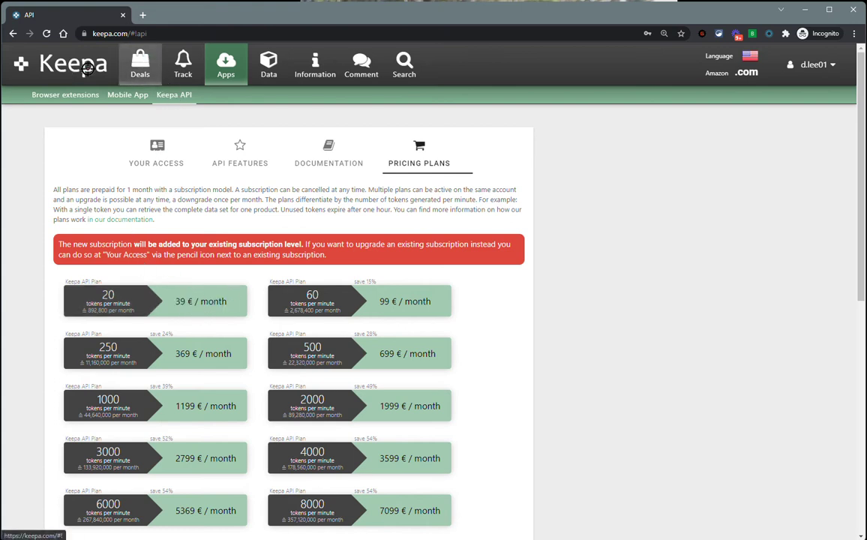
# - Open Keepa's Product Finder at the Sales Rank & Price Types filters
pyautogui.click(269, 68)
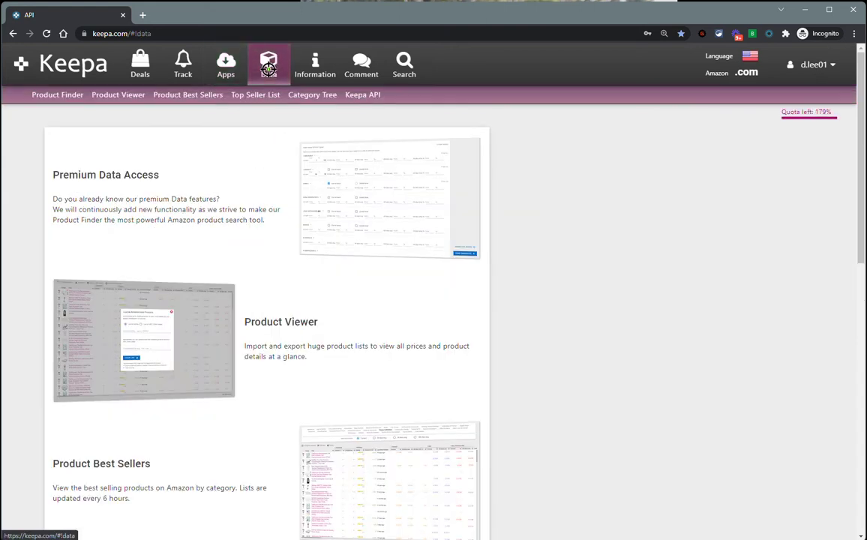
pyautogui.click(60, 96)
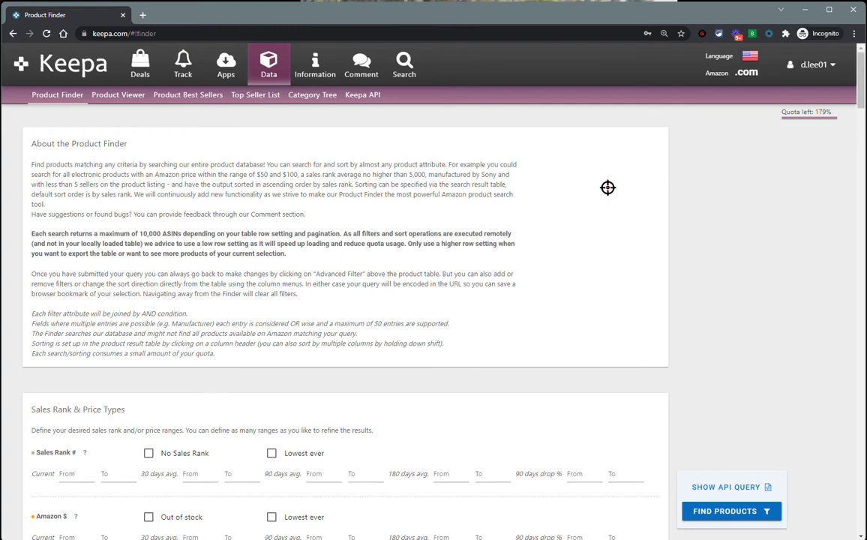
pyautogui.scroll(-1, 606, 189)
pyautogui.scroll(-2, 611, 219)
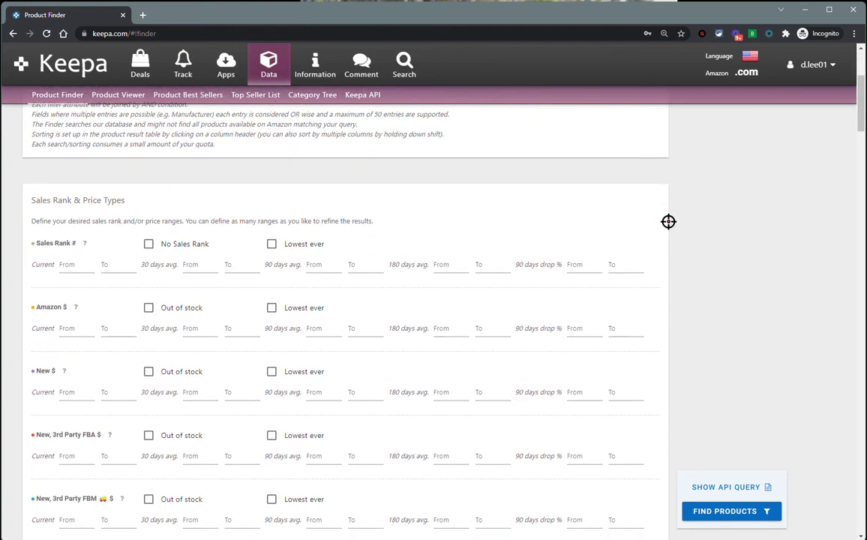
pyautogui.scroll(-1, 698, 227)
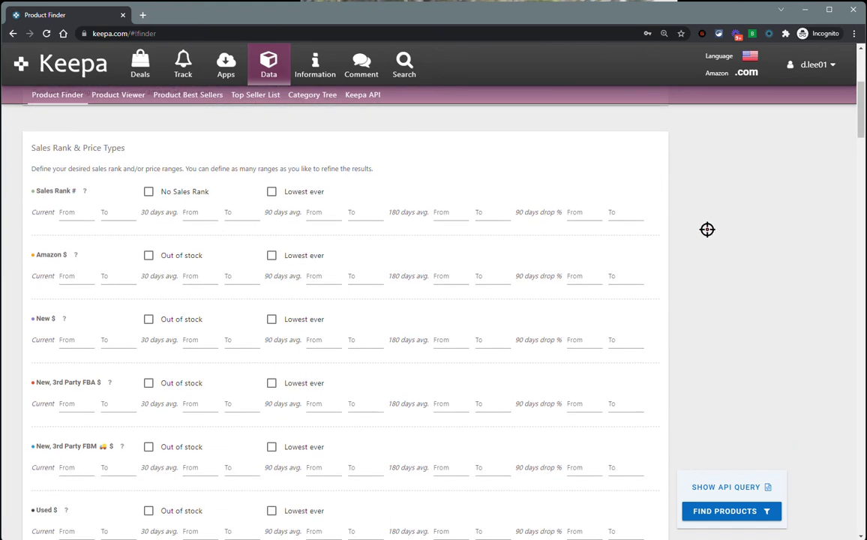
# - Set the 90-day average sales rank filter from 15000 to 150000
pyautogui.click(625, 212)
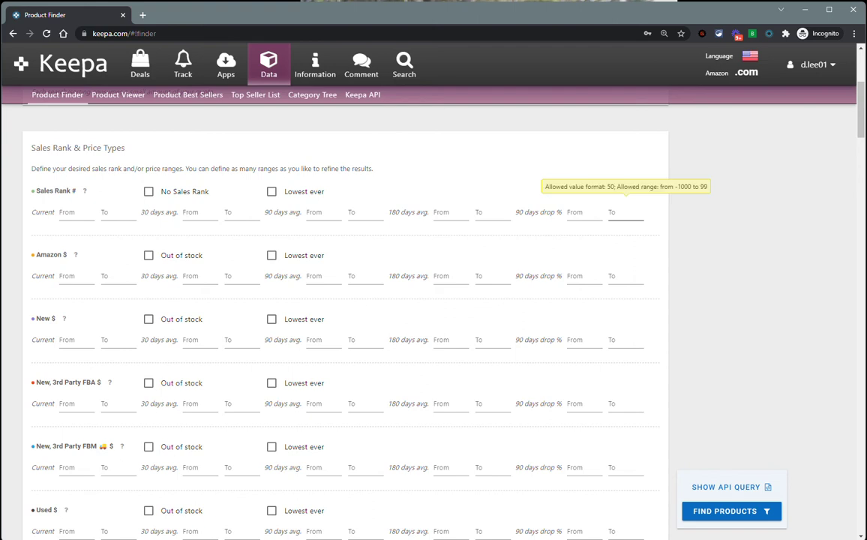
pyautogui.click(728, 218)
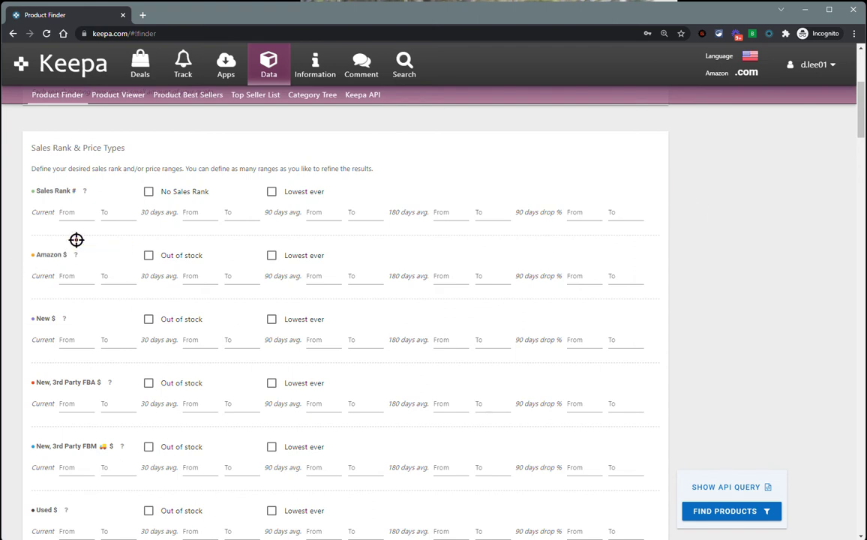
pyautogui.click(340, 212)
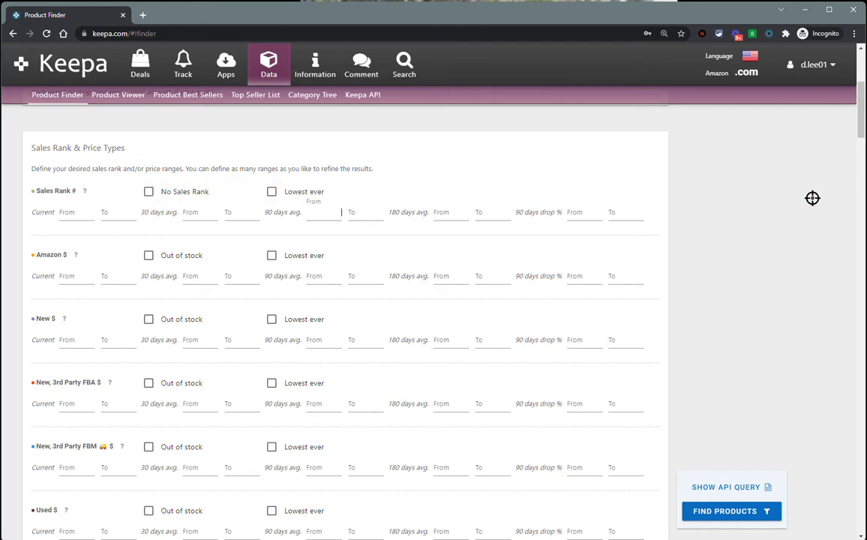
pyautogui.press('Tab')
pyautogui.write('150000')
pyautogui.press('Tab')
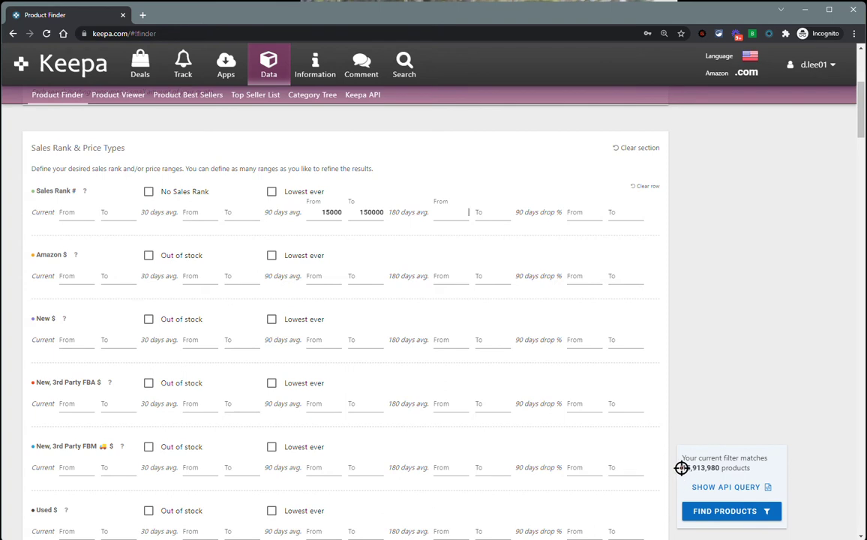
pyautogui.moveTo(681, 467); pyautogui.dragTo(720, 467)
pyautogui.click(743, 404)
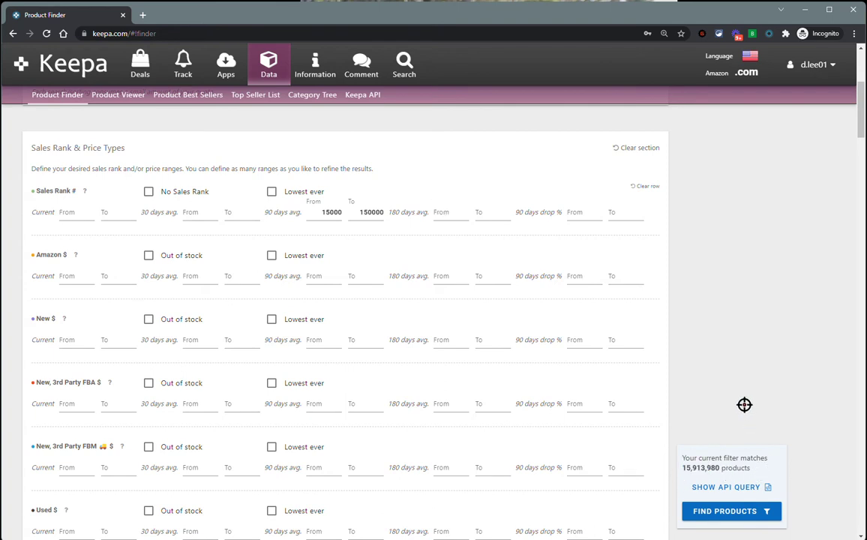
# - Restrict the Amazon price filter to out of stock and set the current Buy Box price from 55 to 95
pyautogui.scroll(-1, 625, 318)
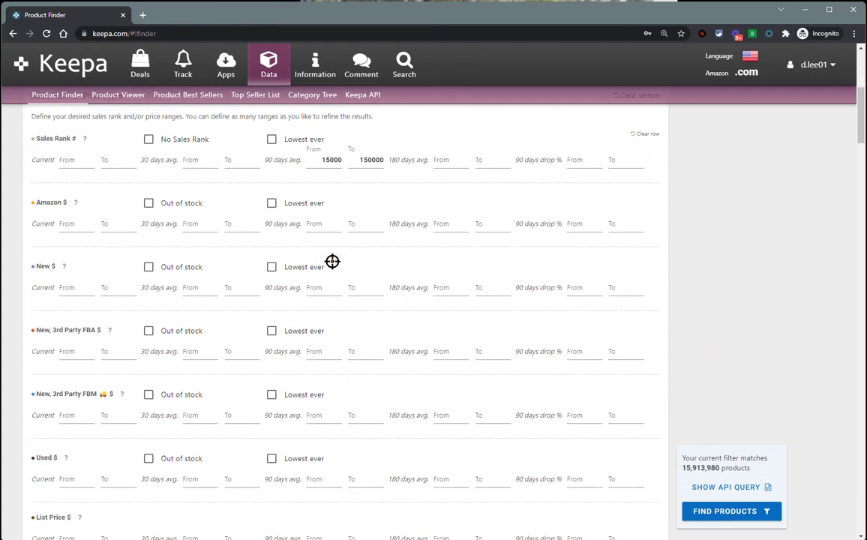
pyautogui.click(146, 204)
pyautogui.scroll(-1, 154, 212)
pyautogui.scroll(-3, 156, 244)
pyautogui.scroll(-3, 152, 251)
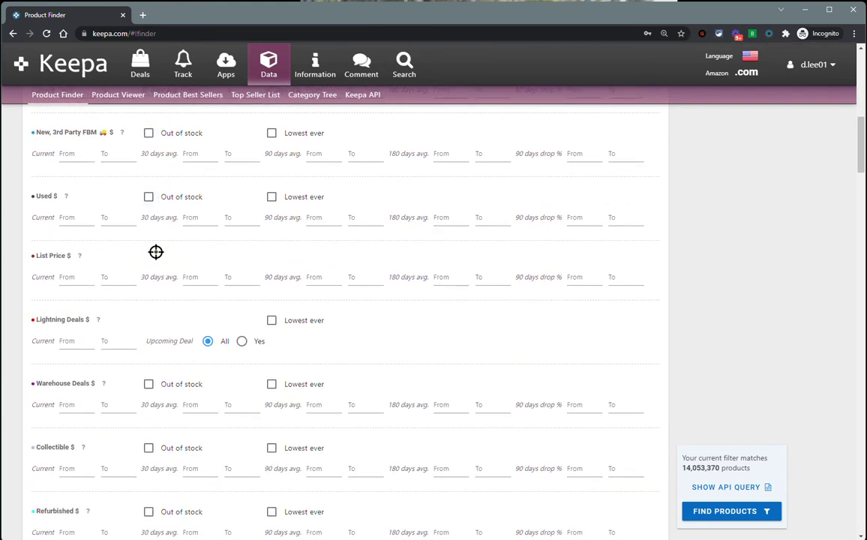
pyautogui.scroll(-3, 152, 266)
pyautogui.scroll(-1, 165, 293)
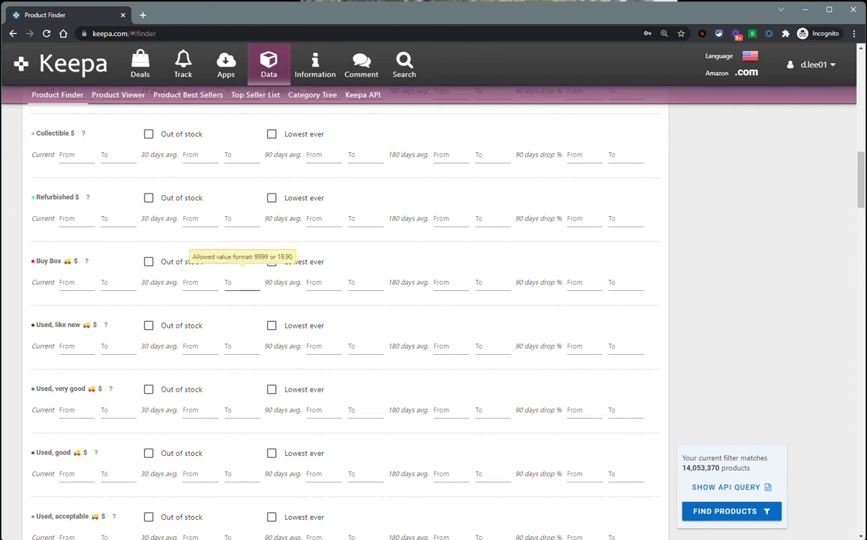
pyautogui.click(75, 281)
pyautogui.click(625, 346)
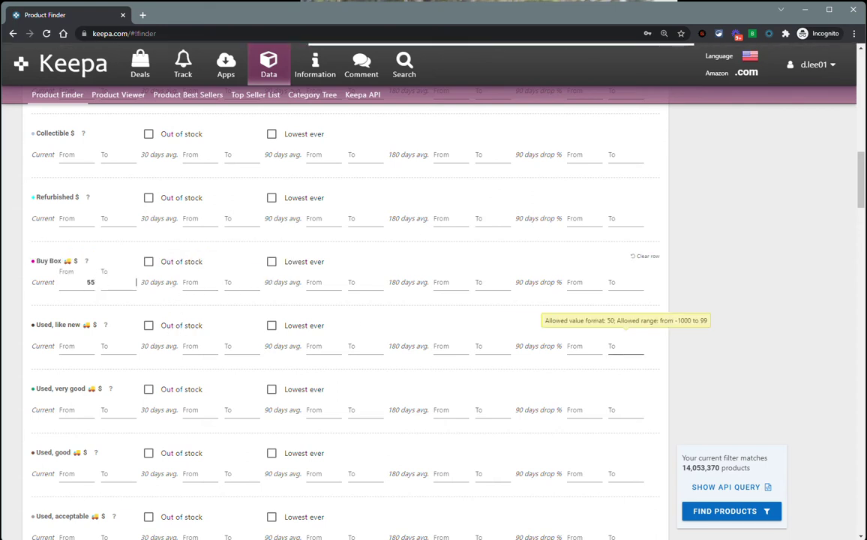
pyautogui.write('95')
pyautogui.press('Tab')
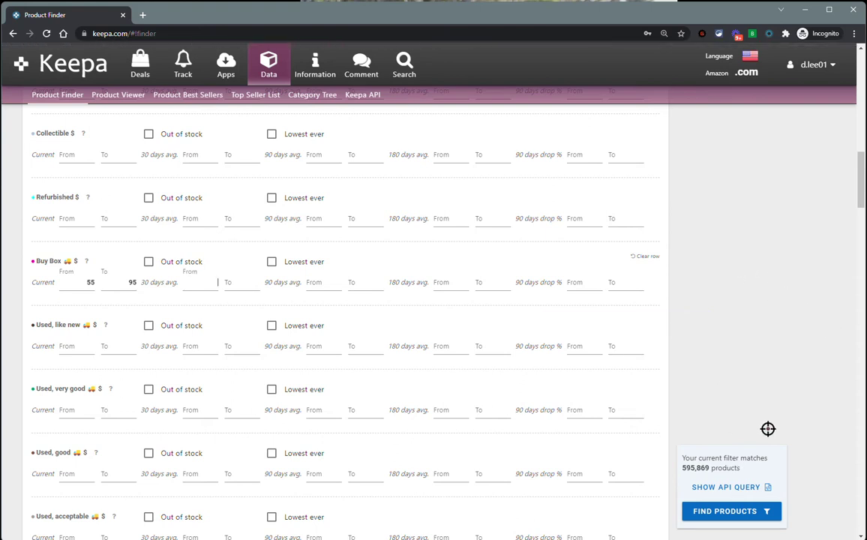
# - Limit the product search to the Electronics root category
pyautogui.scroll(-1, 430, 348)
pyautogui.scroll(-3, 430, 348)
pyautogui.scroll(-5, 96, 344)
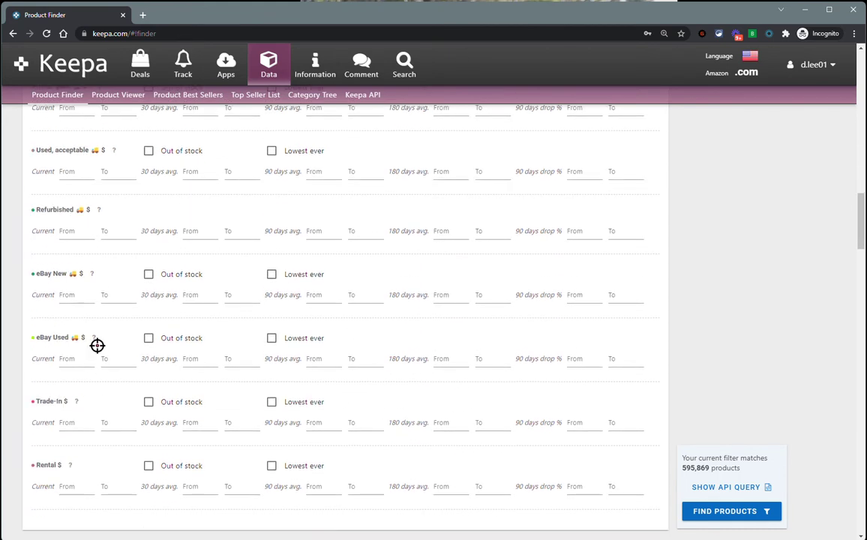
pyautogui.scroll(-5, 447, 390)
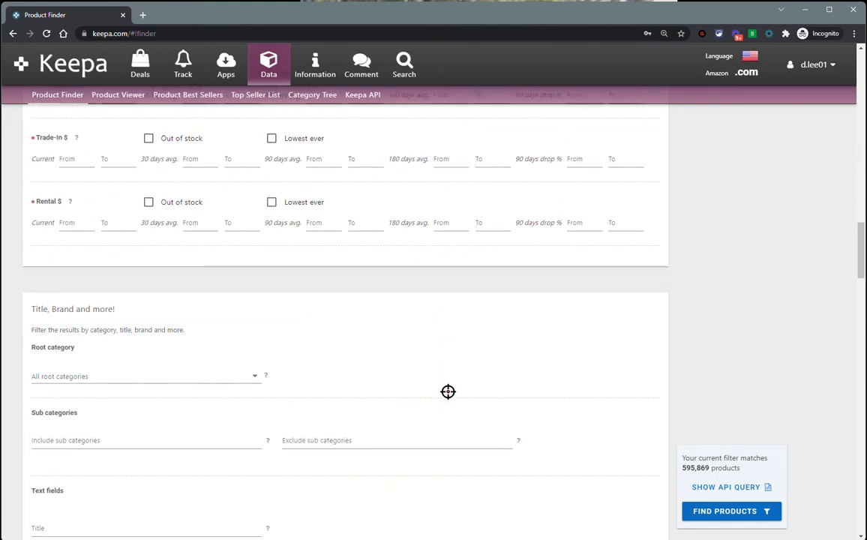
pyautogui.scroll(-1, 405, 295)
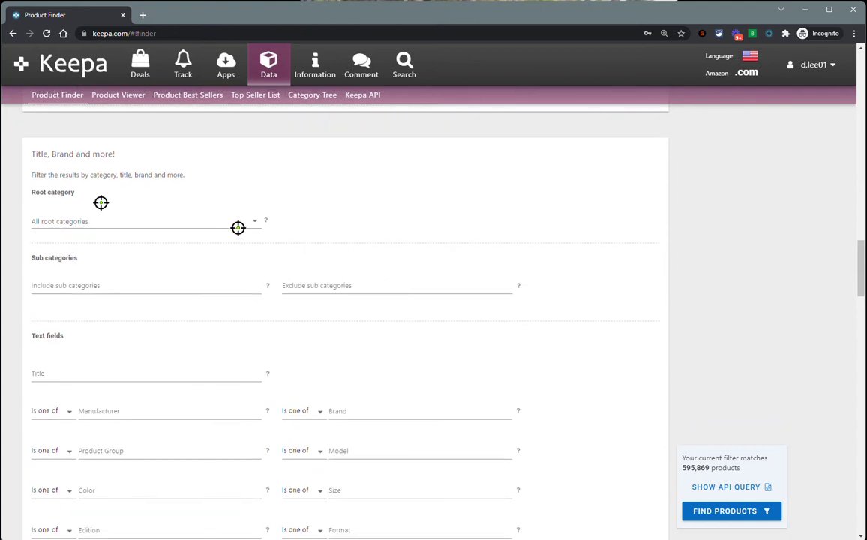
pyautogui.click(87, 222)
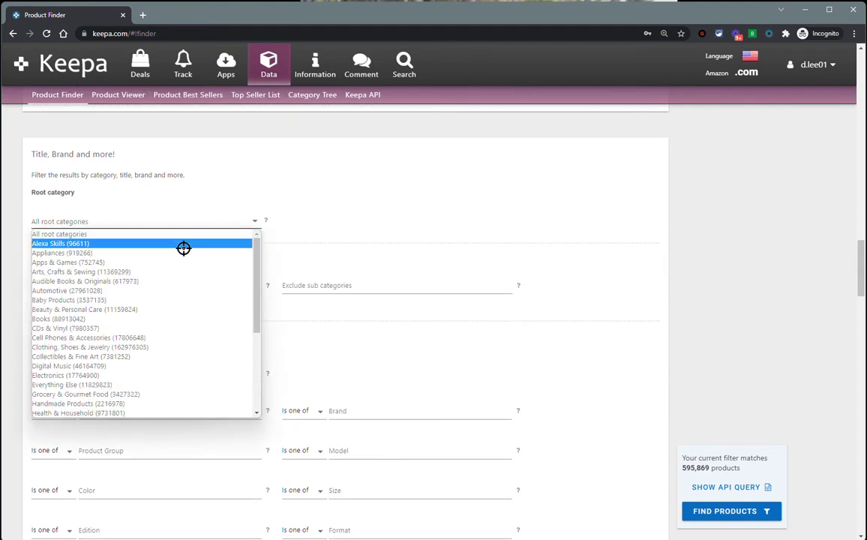
pyautogui.click(134, 374)
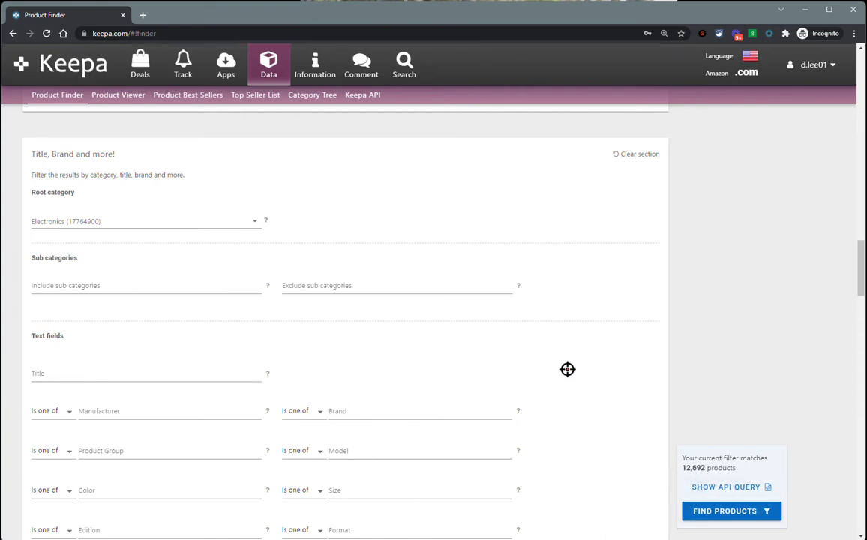
# - Set the minimum current New Offer Count to 3 in the Offer Counts filters
pyautogui.scroll(-1, 612, 350)
pyautogui.scroll(-2, 607, 334)
pyautogui.scroll(-3, 607, 335)
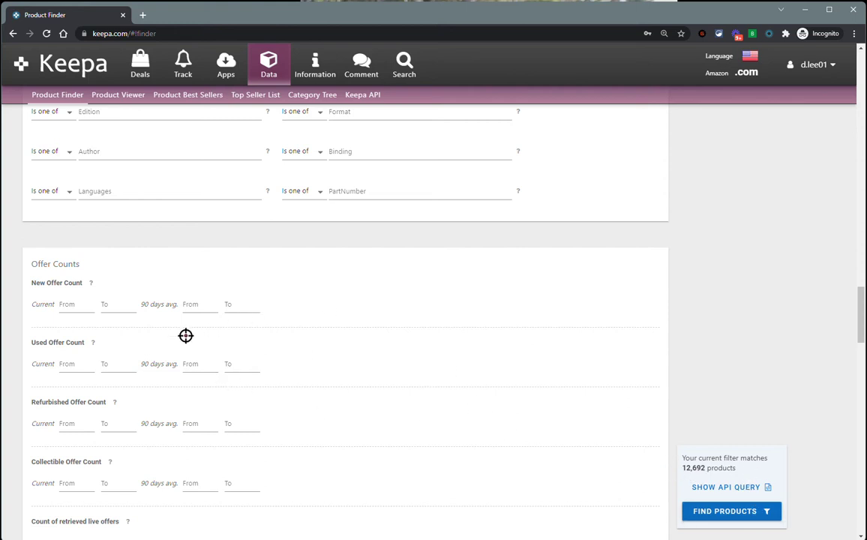
pyautogui.click(73, 306)
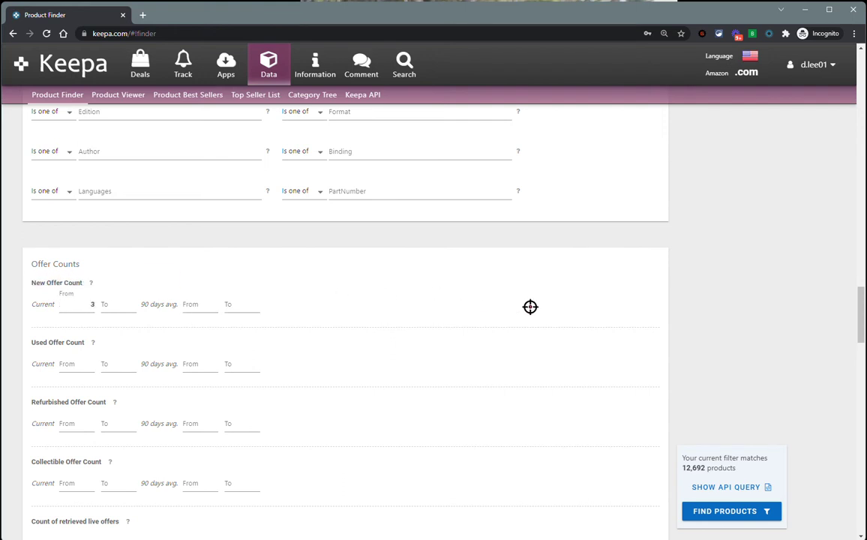
pyautogui.press('Tab')
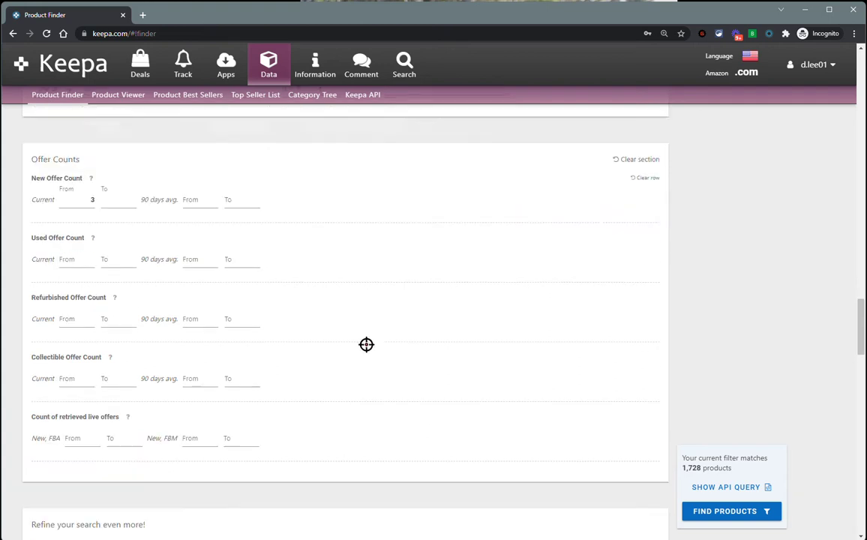
pyautogui.scroll(-3, 366, 344)
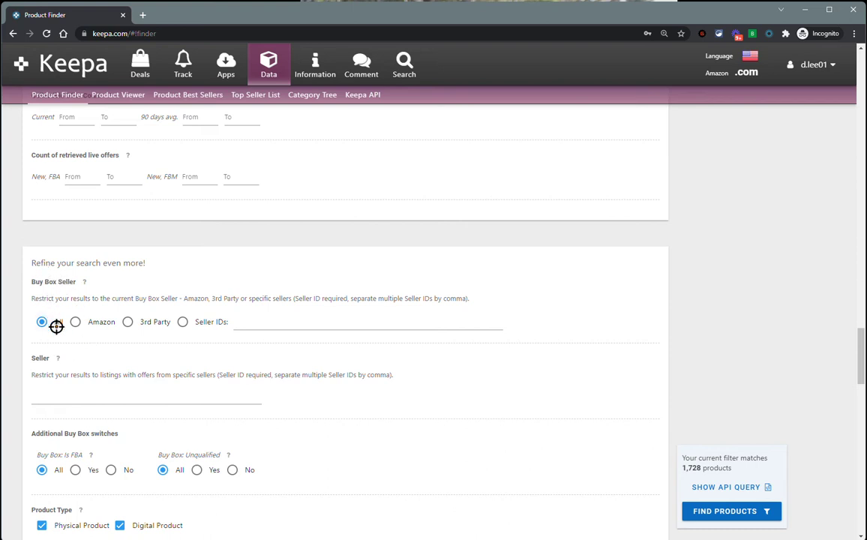
# - Restrict the search to physical products whose Buy Box seller is a 3rd Party using FBA, excluding digital products
pyautogui.click(127, 321)
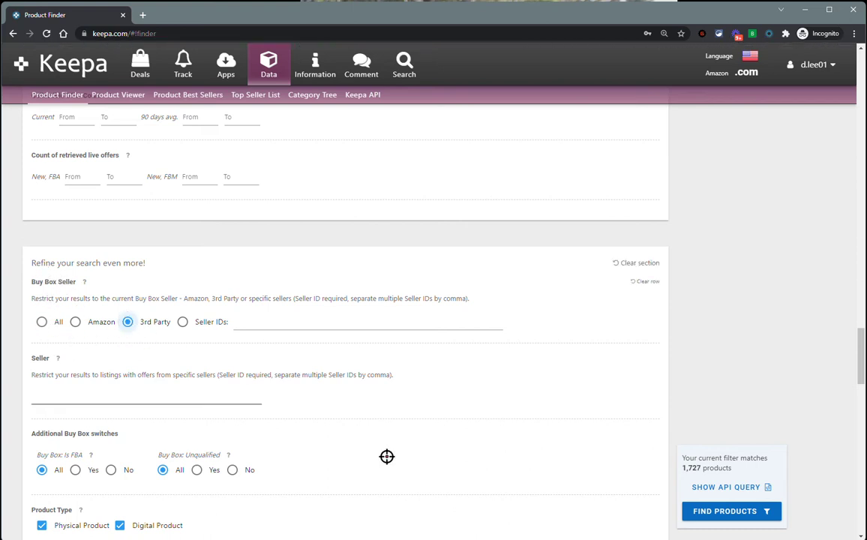
pyautogui.scroll(-3, 298, 362)
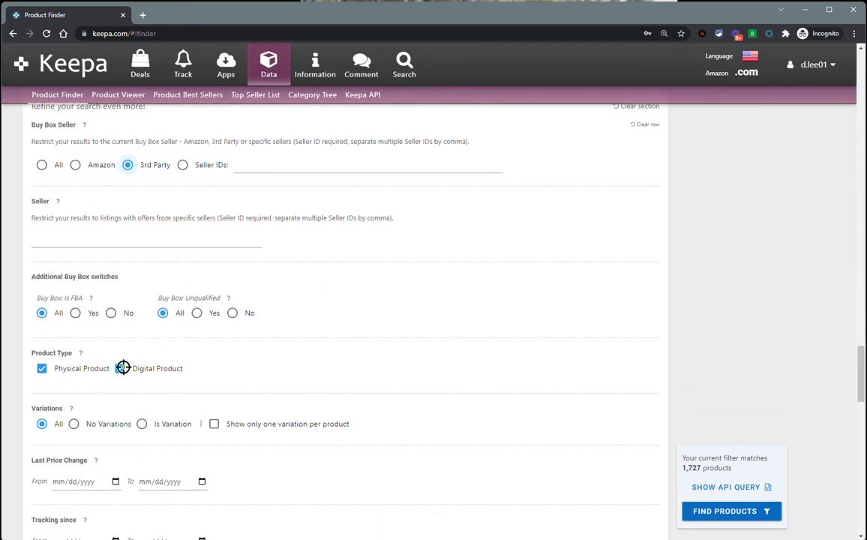
pyautogui.click(120, 368)
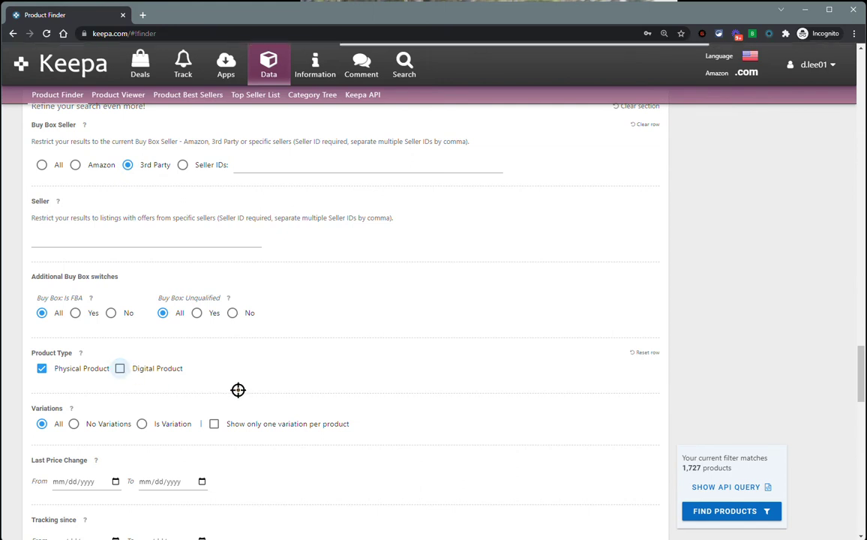
pyautogui.click(77, 313)
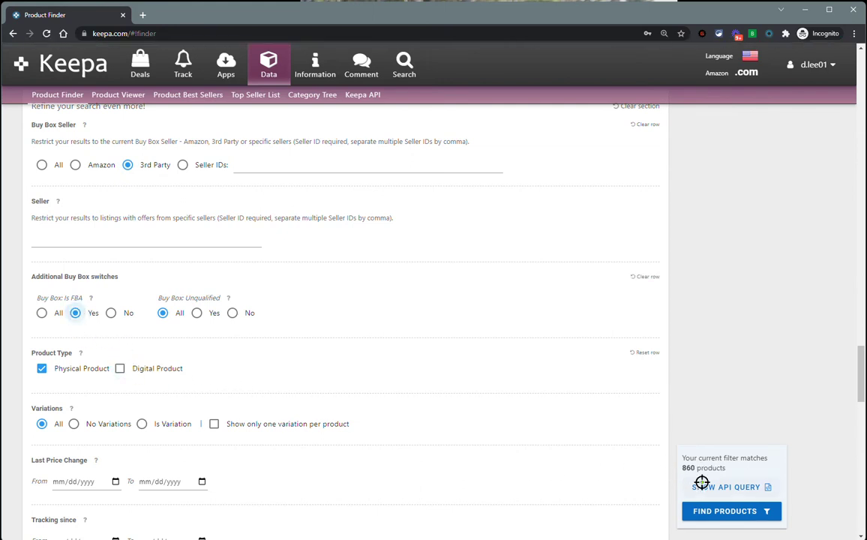
# - Widen the product search from Electronics to all root categories
pyautogui.scroll(-4, 326, 413)
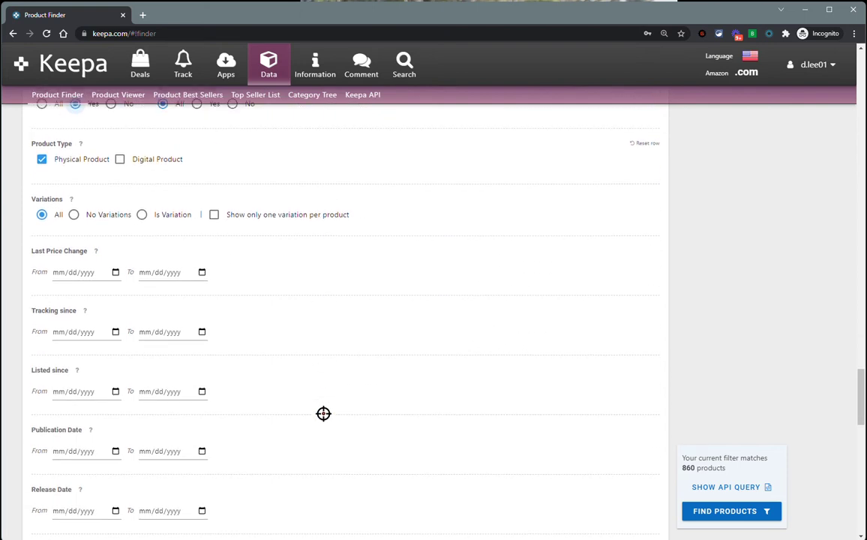
pyautogui.scroll(-2, 321, 413)
pyautogui.scroll(12, 360, 410)
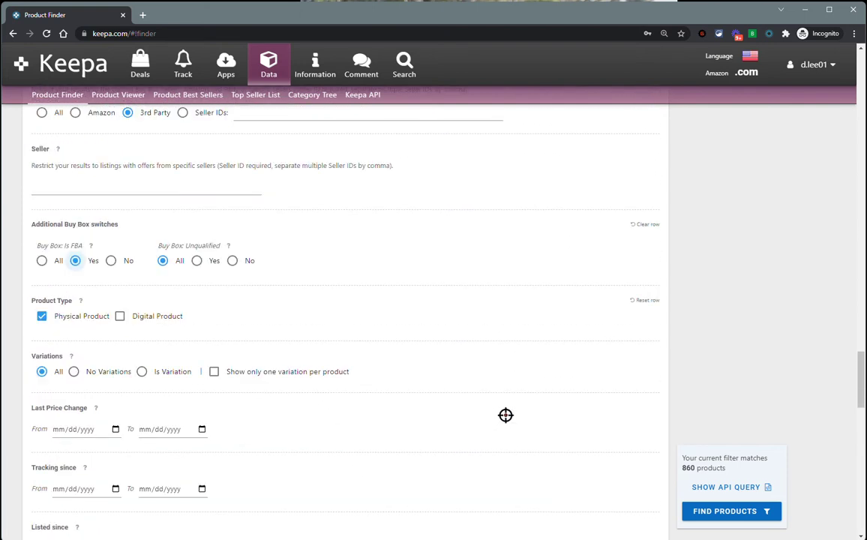
pyautogui.scroll(4, 511, 415)
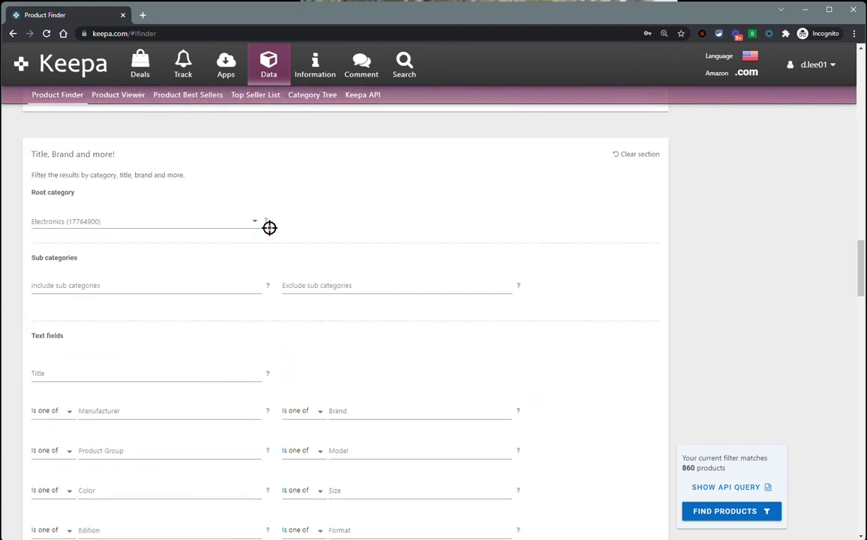
pyautogui.click(244, 220)
pyautogui.click(220, 235)
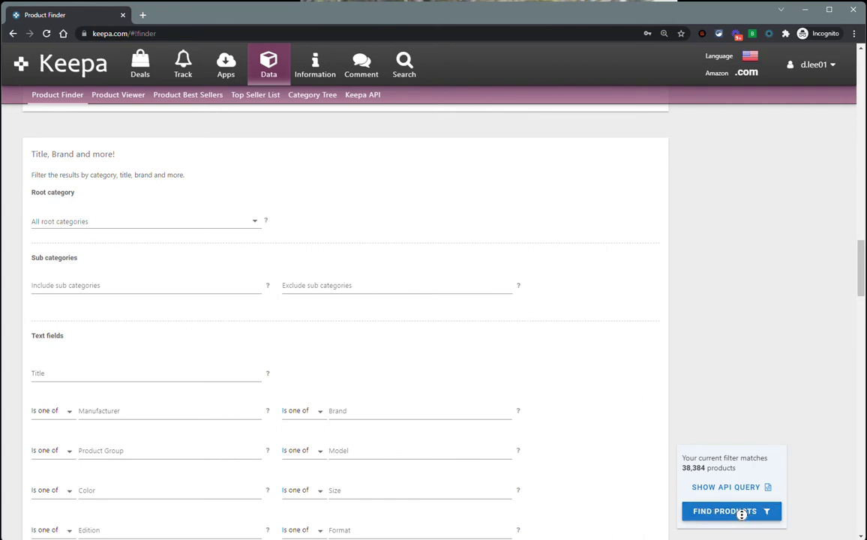
# - Show the API query for the current filter selection and copy its complete API URL
pyautogui.click(741, 511)
pyautogui.scroll(3, 760, 409)
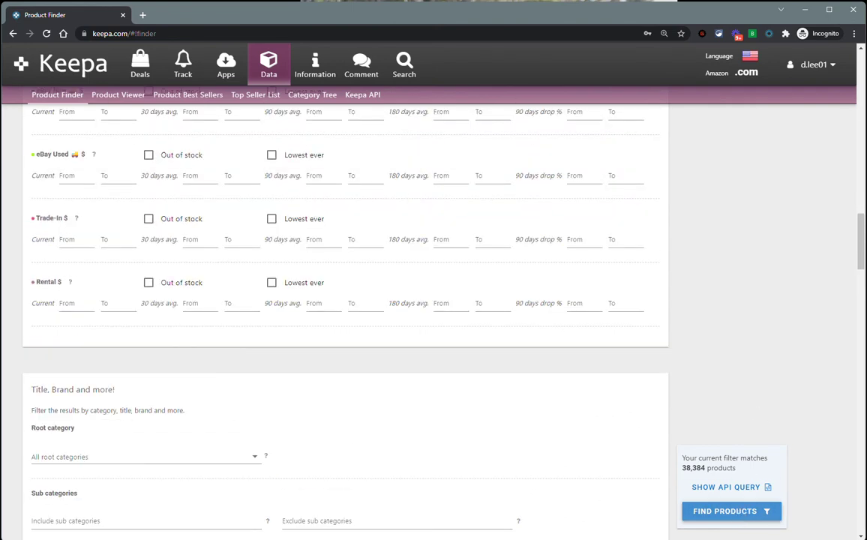
pyautogui.click(747, 486)
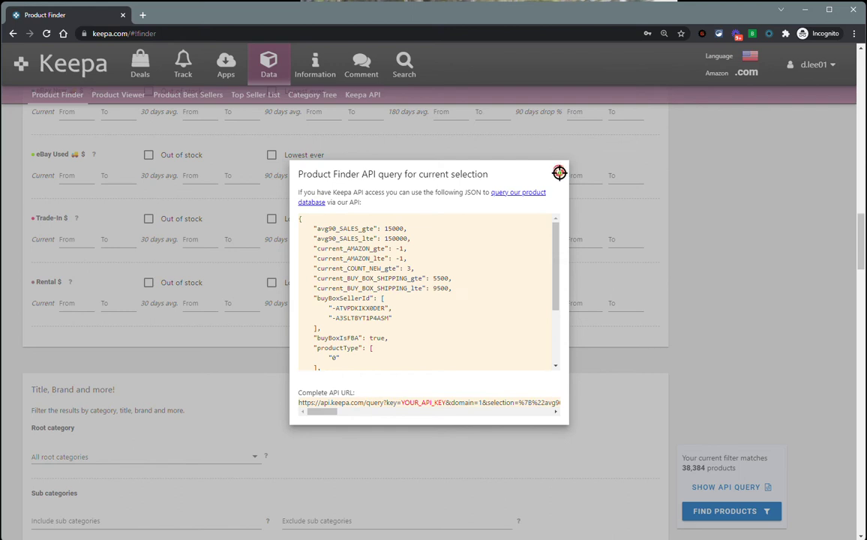
pyautogui.click(574, 221)
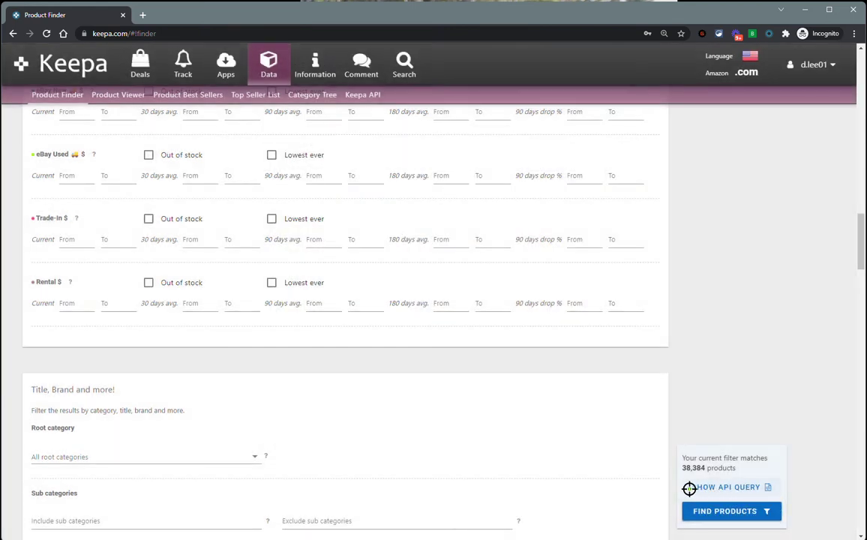
pyautogui.click(771, 488)
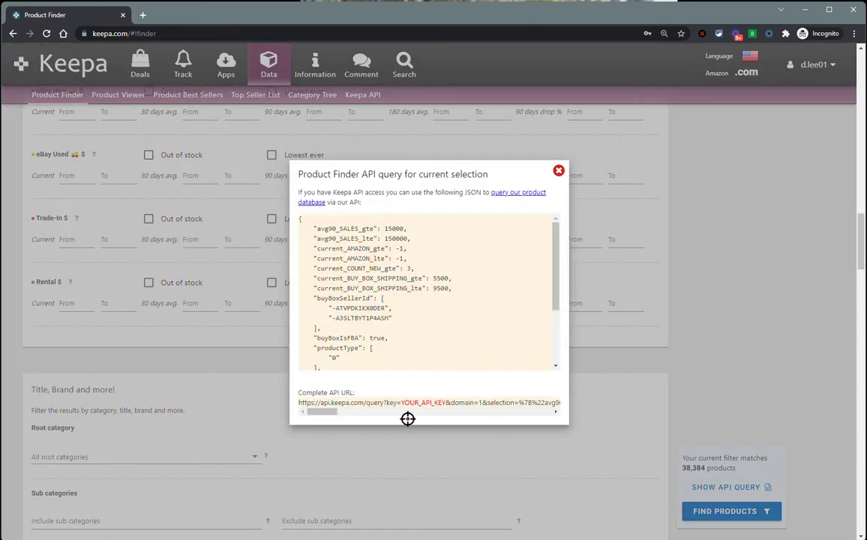
pyautogui.tripleClick(390, 402)
pyautogui.hotkey('ctrl', 'c')
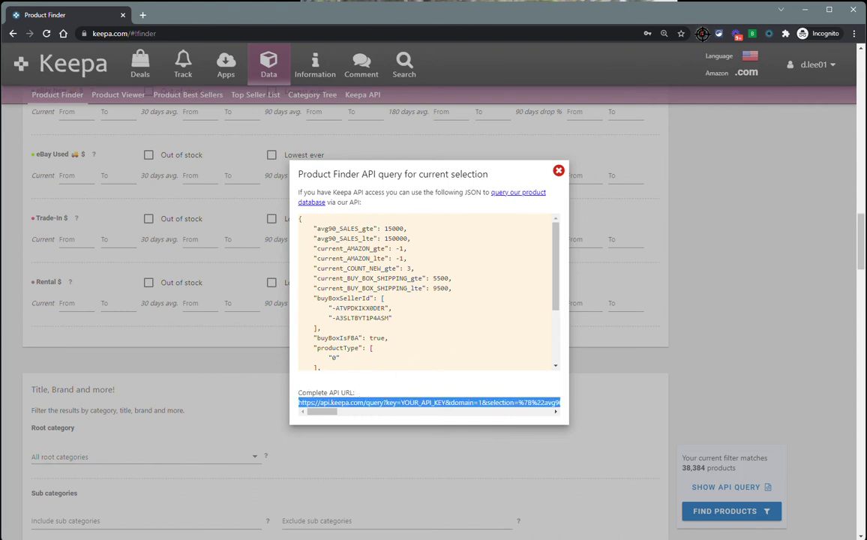
# - Paste the copied URL into ASINGadget's Keepa product search API URL field and set Max Asins to 40k
pyautogui.click(701, 33)
pyautogui.click(615, 206)
pyautogui.hotkey('ctrl', 'v')
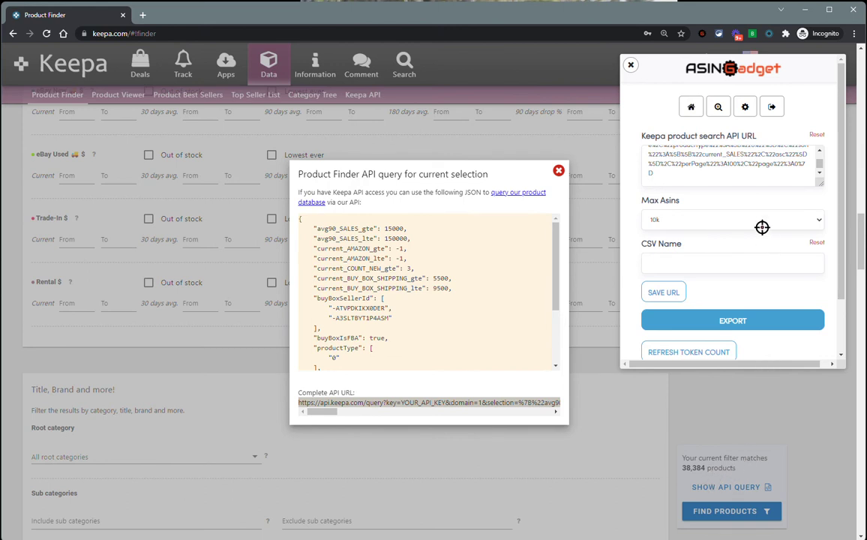
pyautogui.click(698, 220)
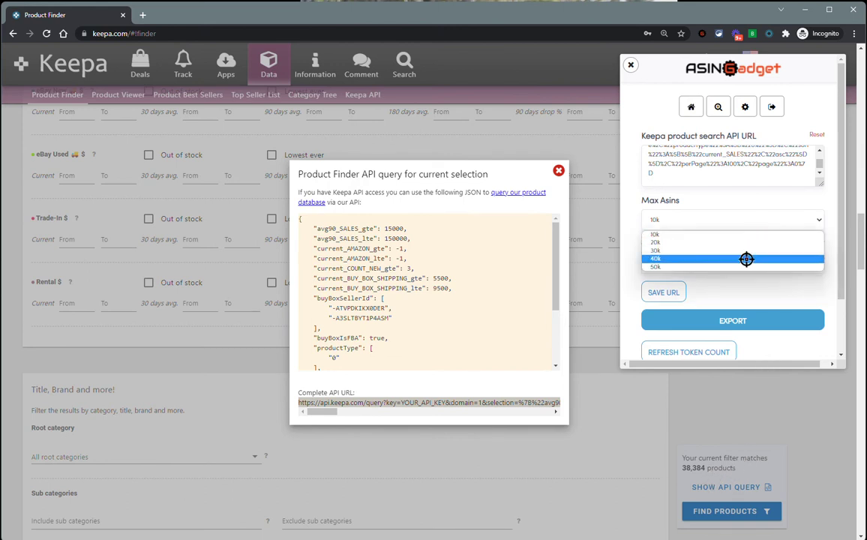
pyautogui.click(750, 257)
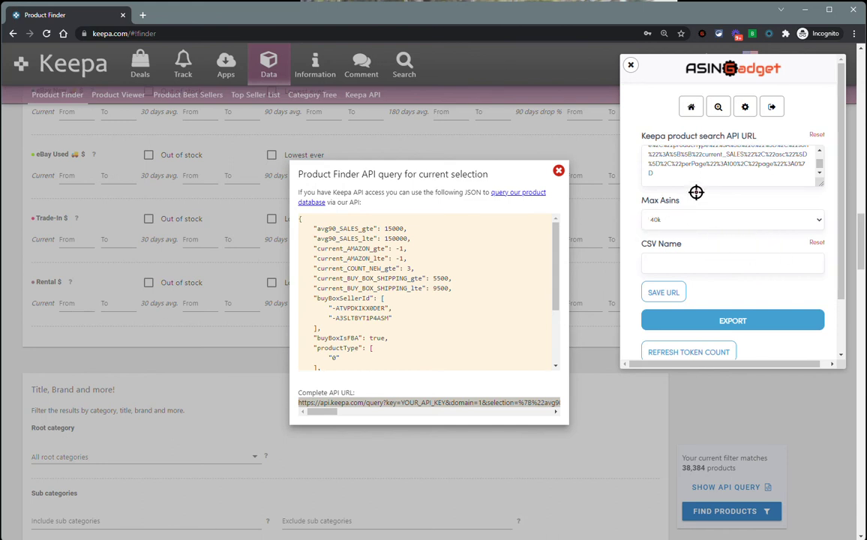
# - Close the Product Finder API query dialog and name the export CSV test123
pyautogui.scroll(2, 700, 176)
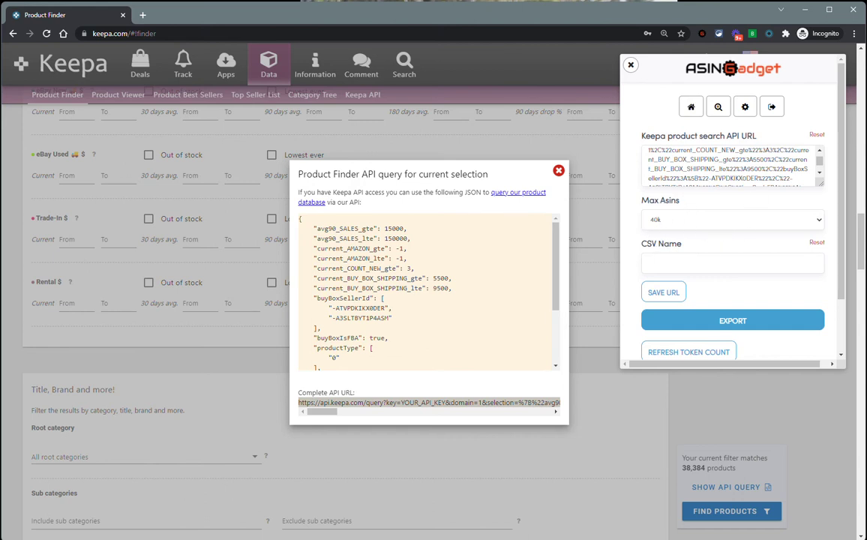
pyautogui.scroll(-1, 652, 235)
pyautogui.click(558, 170)
pyautogui.scroll(1, 742, 219)
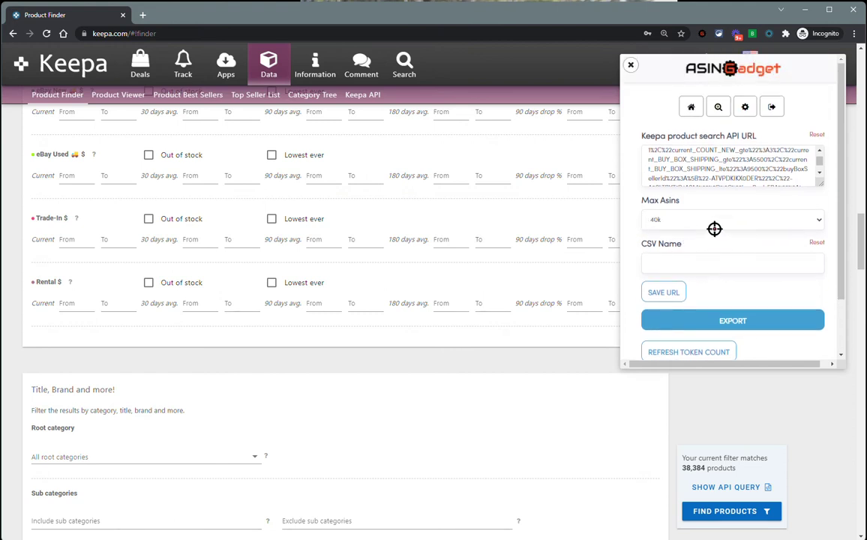
pyautogui.scroll(-1, 716, 238)
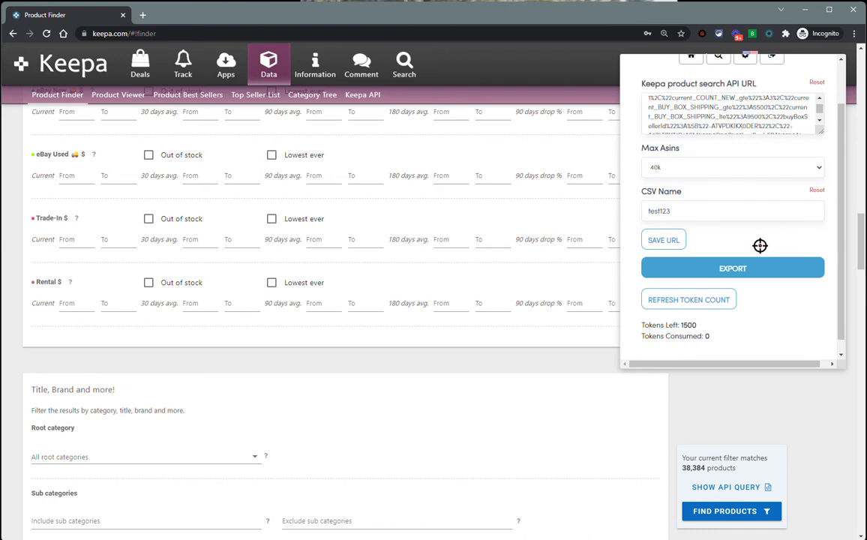
# - Enlarge the search API URL field and save the copied URL in ASINGadget with the label test123
pyautogui.click(671, 237)
pyautogui.scroll(2, 718, 234)
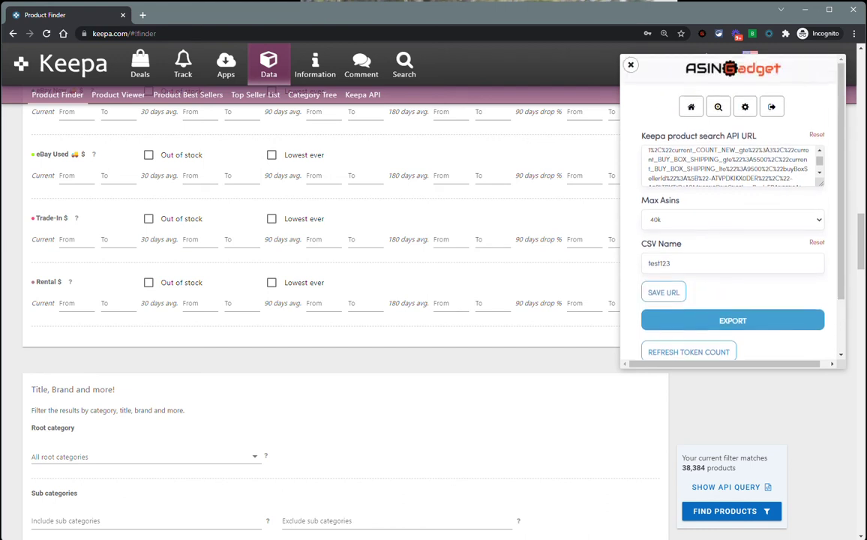
pyautogui.moveTo(821, 183); pyautogui.dragTo(821, 212)
pyautogui.scroll(-1, 720, 281)
pyautogui.click(674, 283)
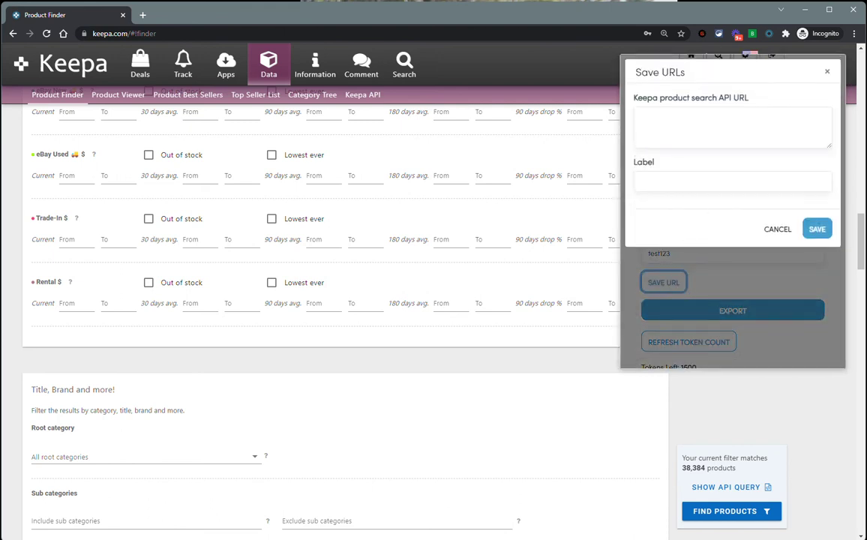
pyautogui.hotkey('ctrl', 'v')
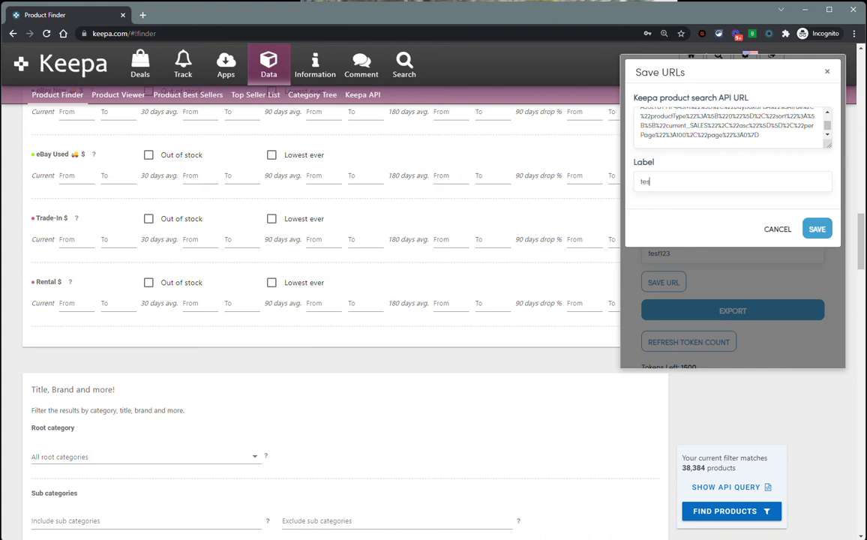
pyautogui.click(819, 229)
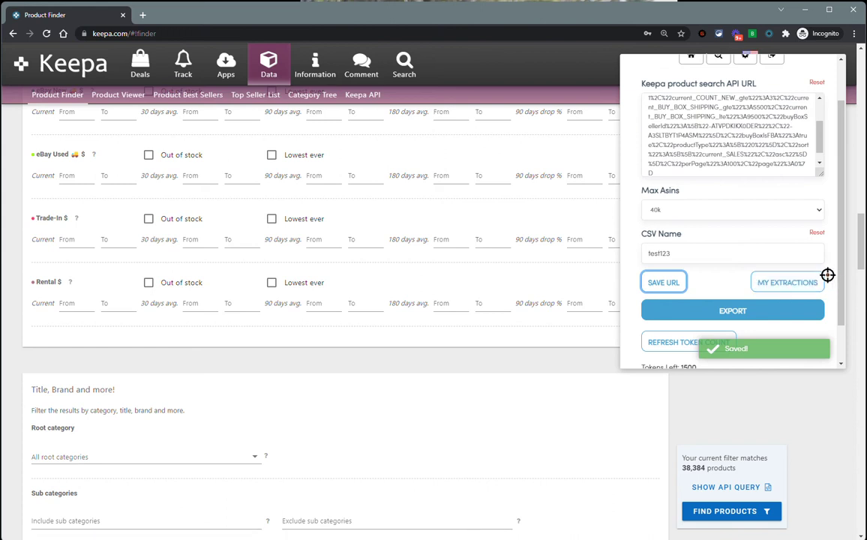
# - Review the saved URLs under My Extractions, close the list and refresh the token count
pyautogui.click(791, 285)
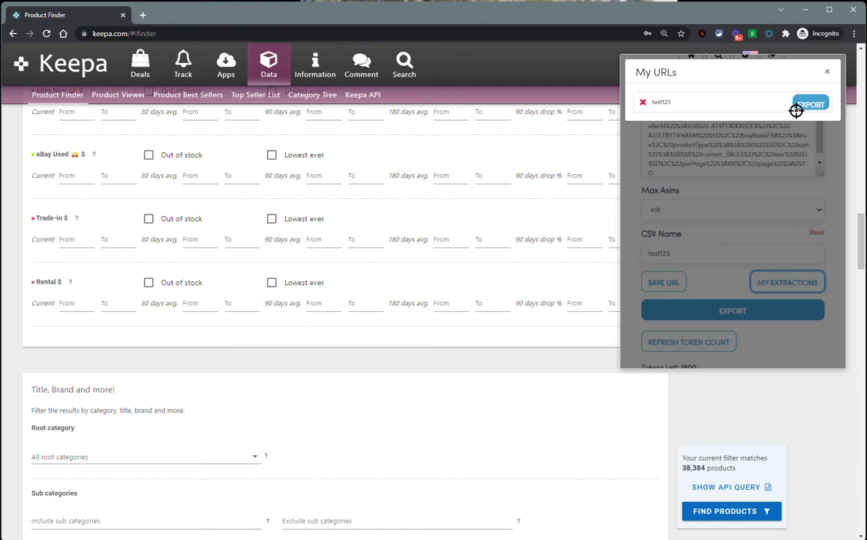
pyautogui.click(828, 70)
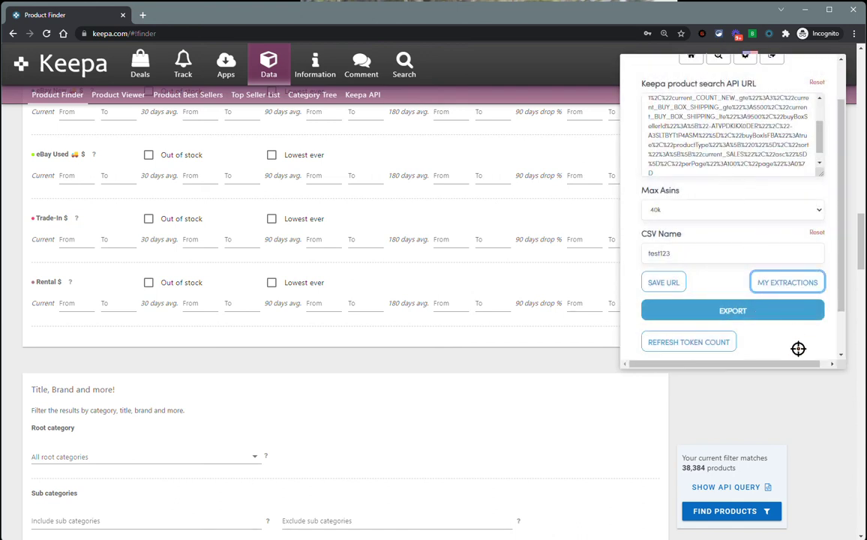
pyautogui.scroll(-2, 781, 325)
pyautogui.click(708, 288)
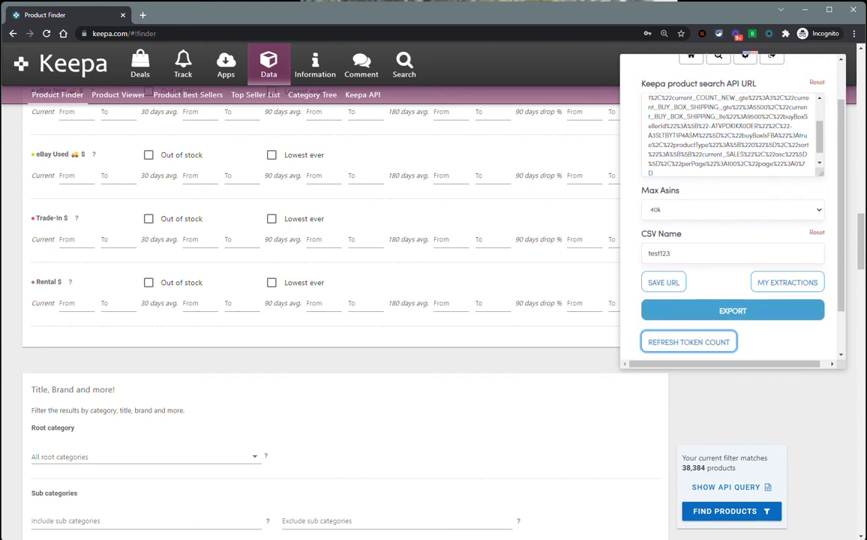
# - Export the search's ASINs to the test123 CSV file and check the tokens consumed, refreshing the token count
pyautogui.click(726, 307)
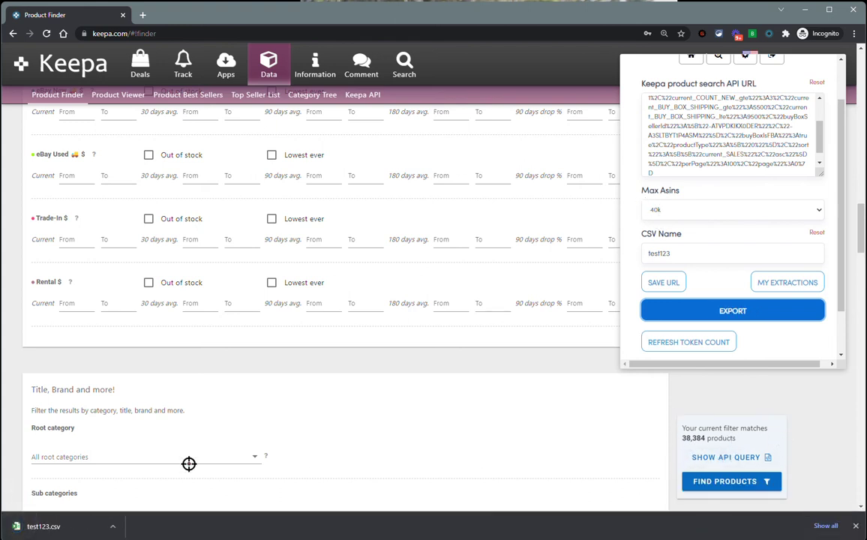
pyautogui.scroll(-1, 740, 321)
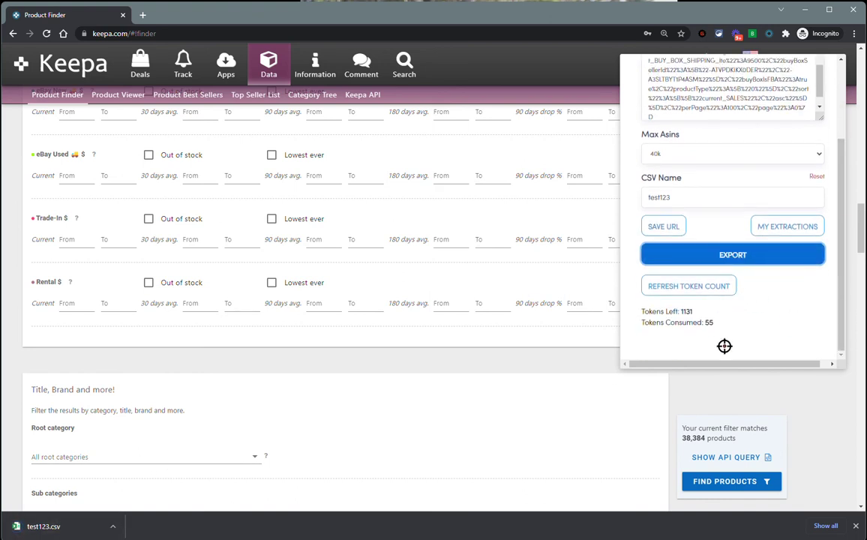
pyautogui.moveTo(720, 322); pyautogui.dragTo(702, 323)
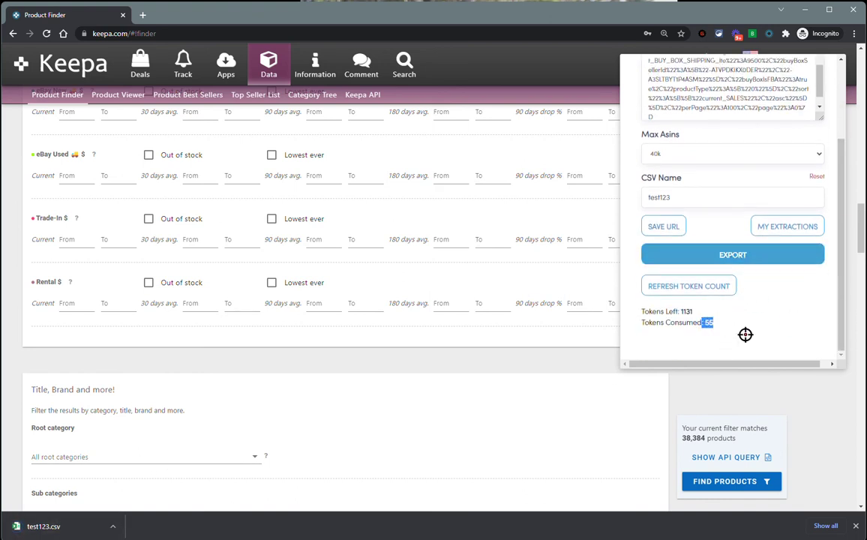
pyautogui.click(697, 284)
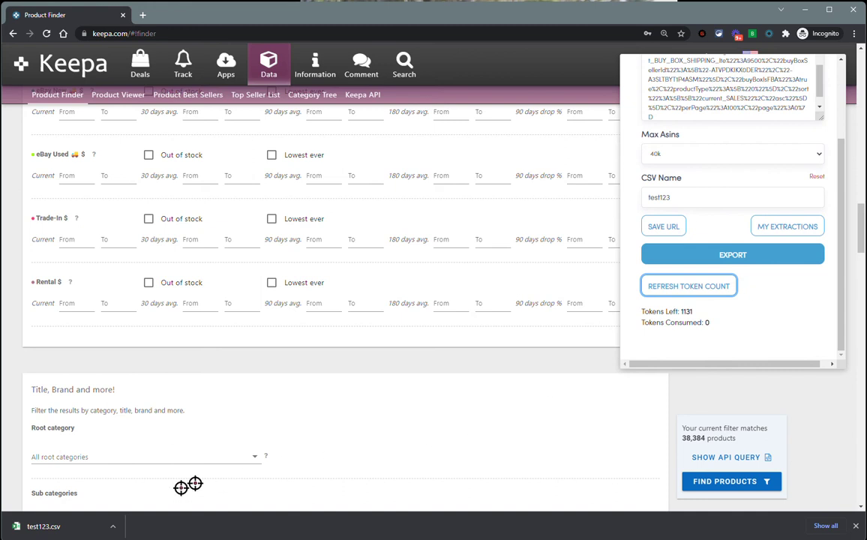
# - Open the exported test123.csv in Excel, close the storefronts.csv workbook and examine the ASIN list through its last row
pyautogui.click(47, 525)
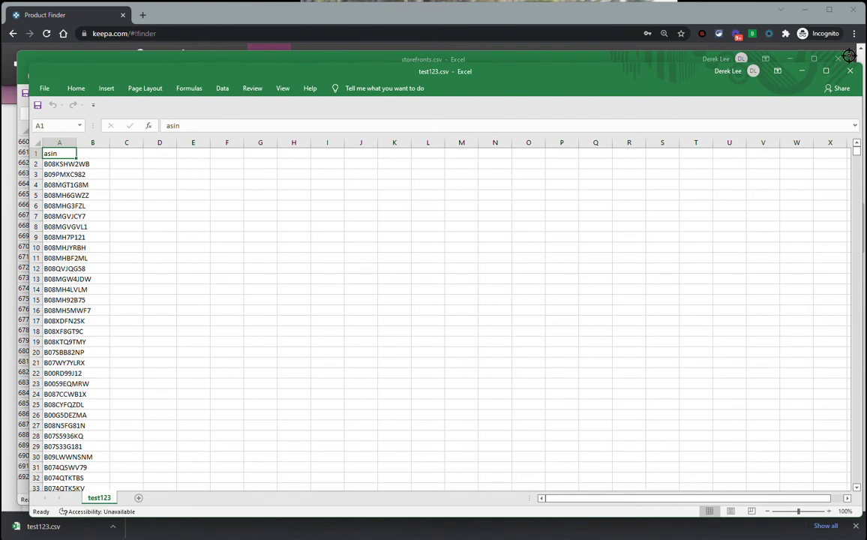
pyautogui.click(846, 57)
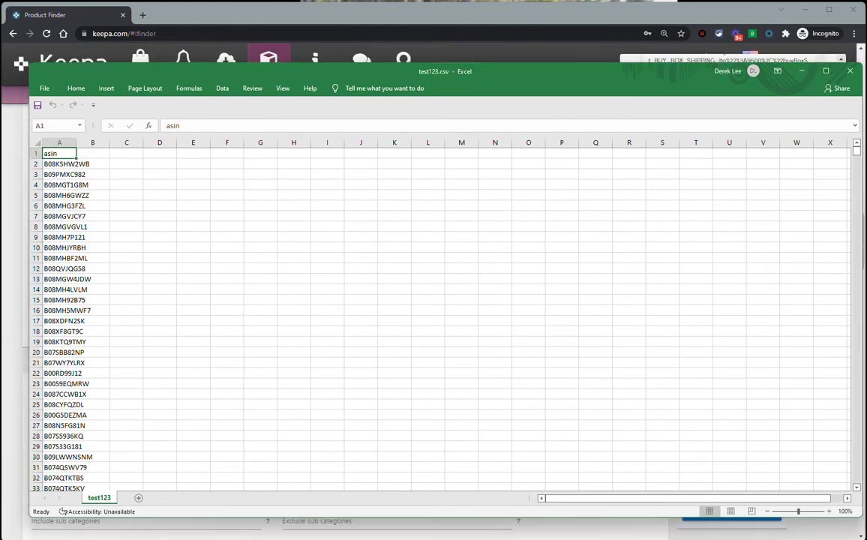
pyautogui.click(76, 164)
pyautogui.moveTo(859, 153); pyautogui.dragTo(859, 506)
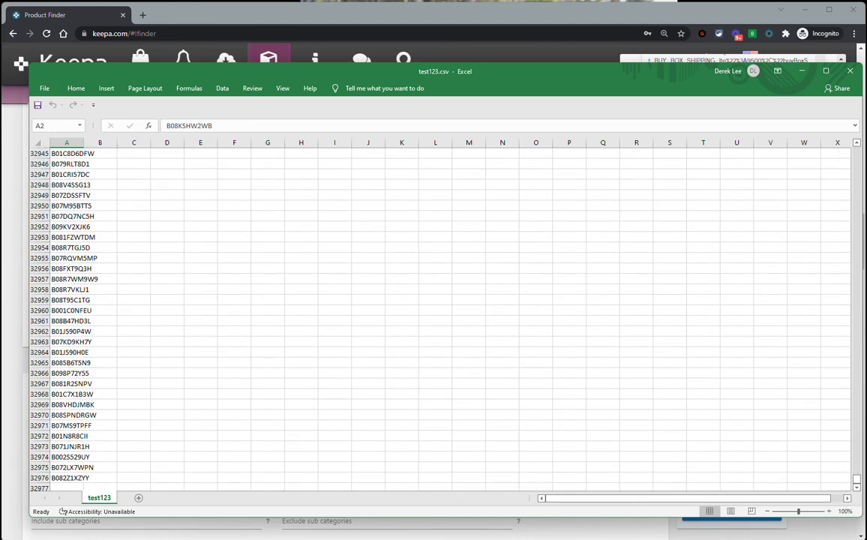
pyautogui.click(83, 477)
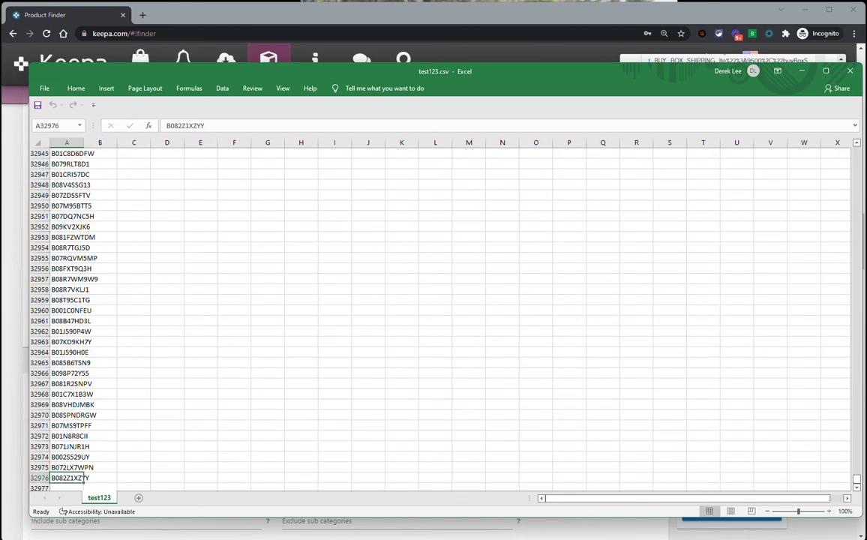
pyautogui.click(99, 351)
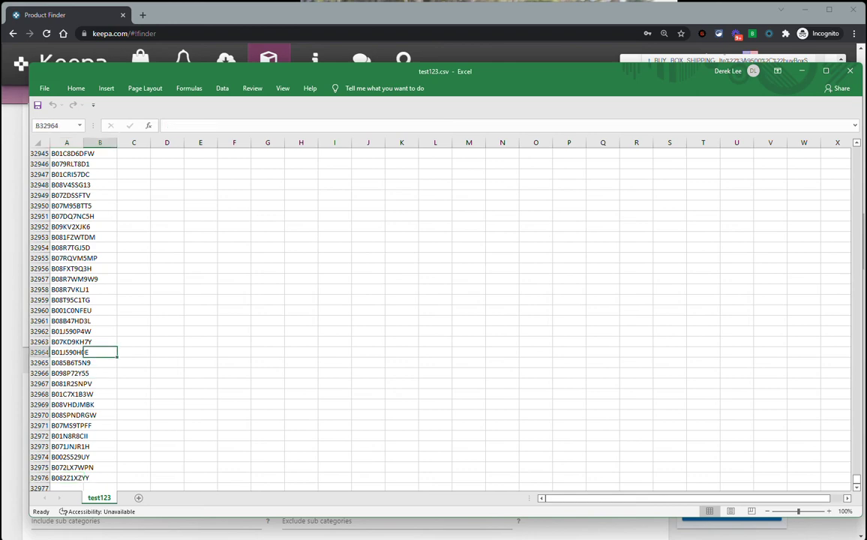
# - Close the test123.csv workbook and return to the Keepa Product Finder in the browser
pyautogui.scroll(16, 99, 352)
pyautogui.scroll(5, 99, 352)
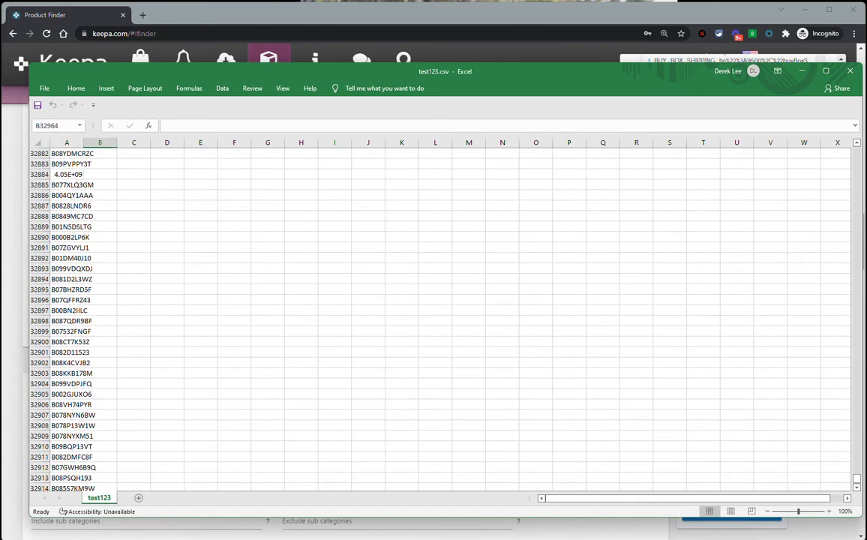
pyautogui.click(849, 70)
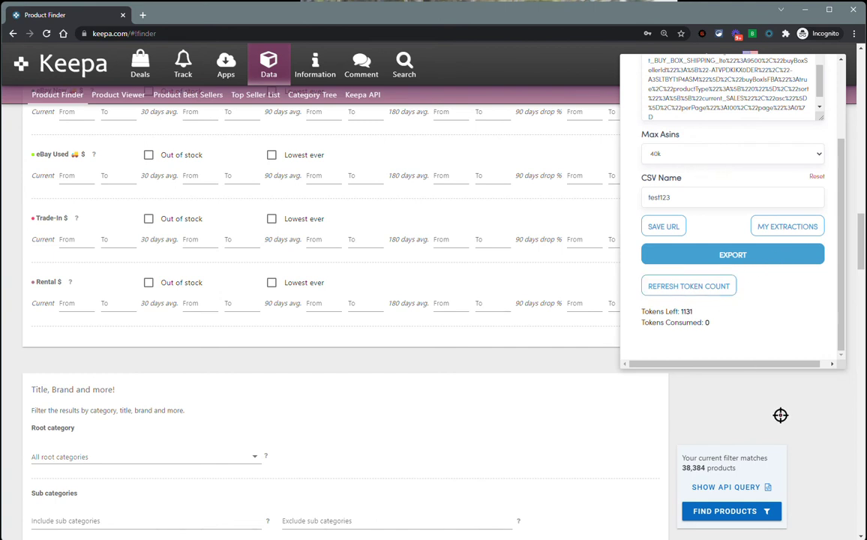
# - Find the products matching the current filter, close the ASINGadget panel and display 5000 rows per page
pyautogui.click(719, 512)
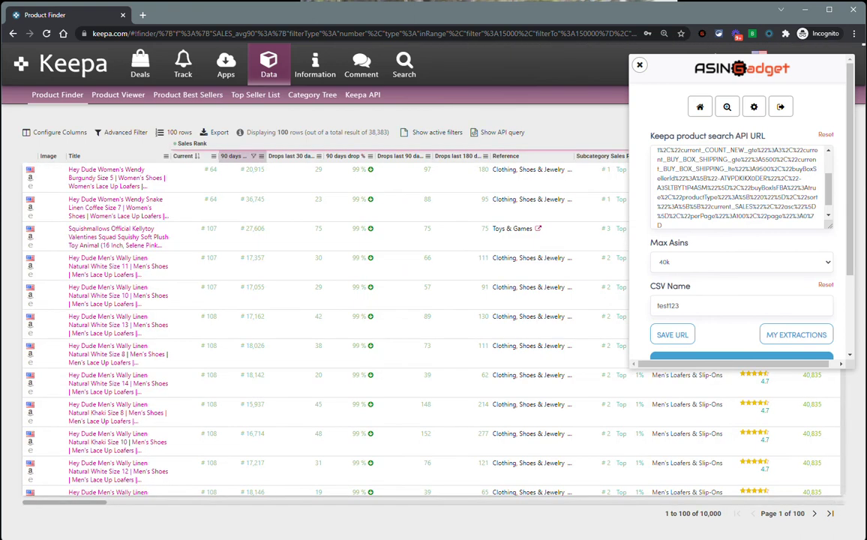
pyautogui.click(639, 66)
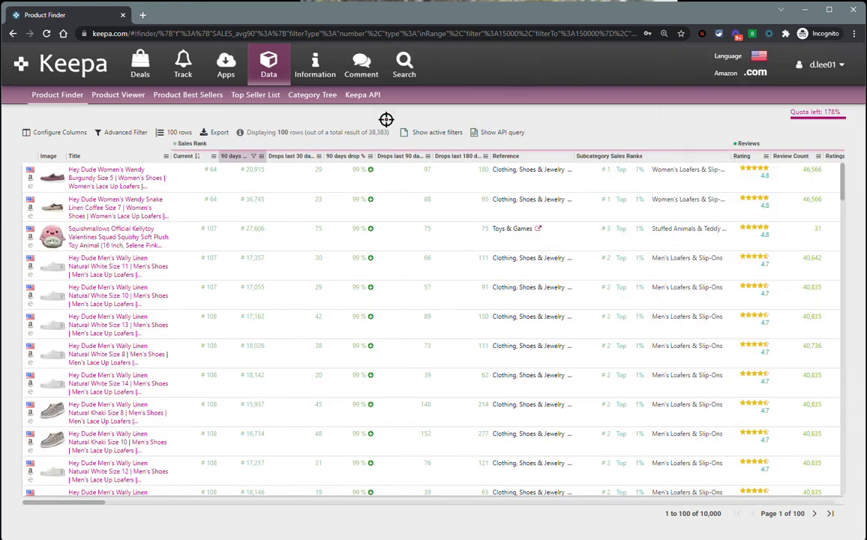
pyautogui.click(163, 132)
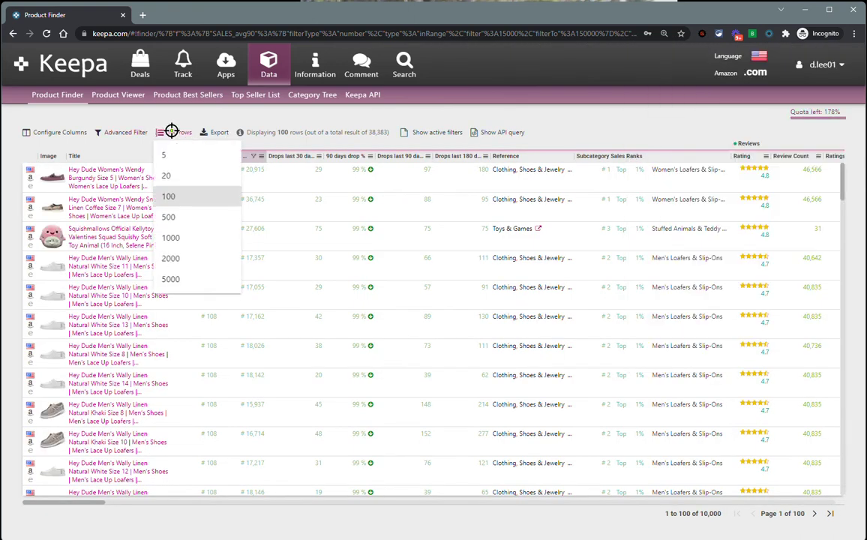
pyautogui.click(166, 281)
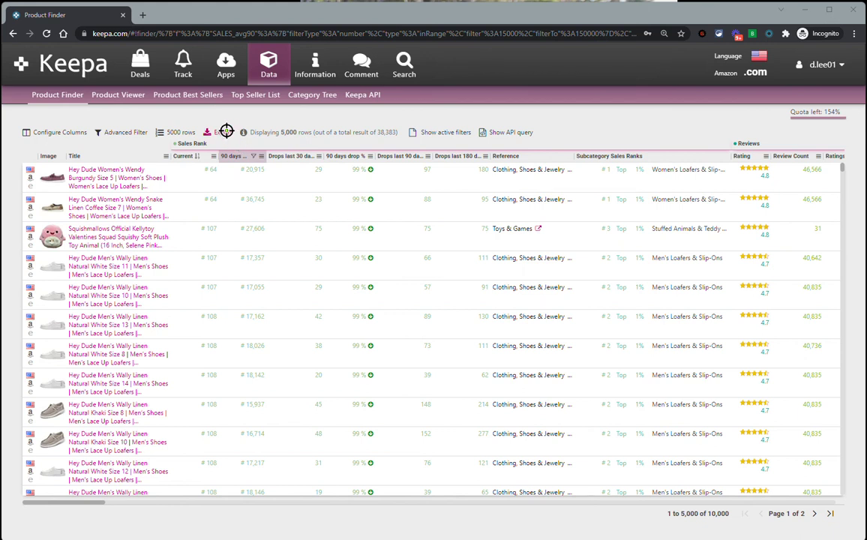
# - Export the displayed product results as a CSV file containing only ASINs
pyautogui.click(226, 131)
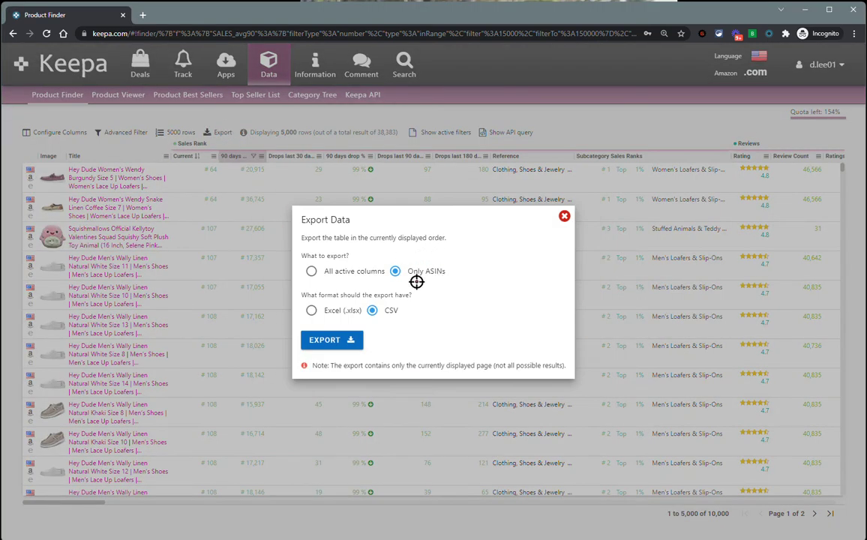
pyautogui.click(349, 271)
pyautogui.click(434, 272)
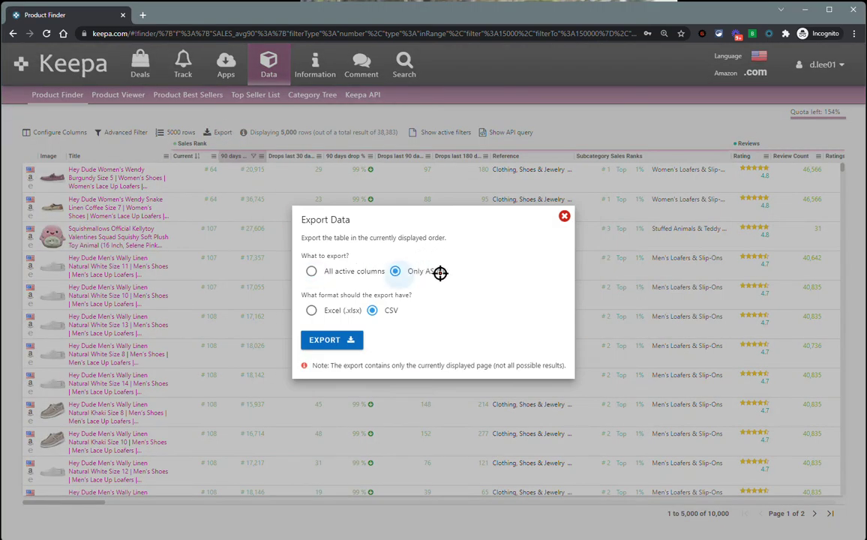
pyautogui.click(349, 339)
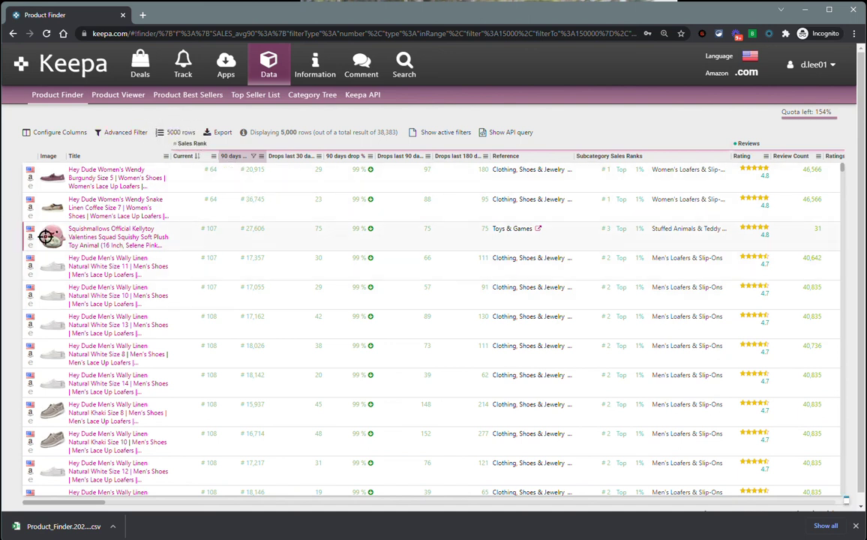
# - Show the API query for the current selection, select its complete API URL and close the query
pyautogui.click(513, 132)
pyautogui.scroll(-3, 471, 332)
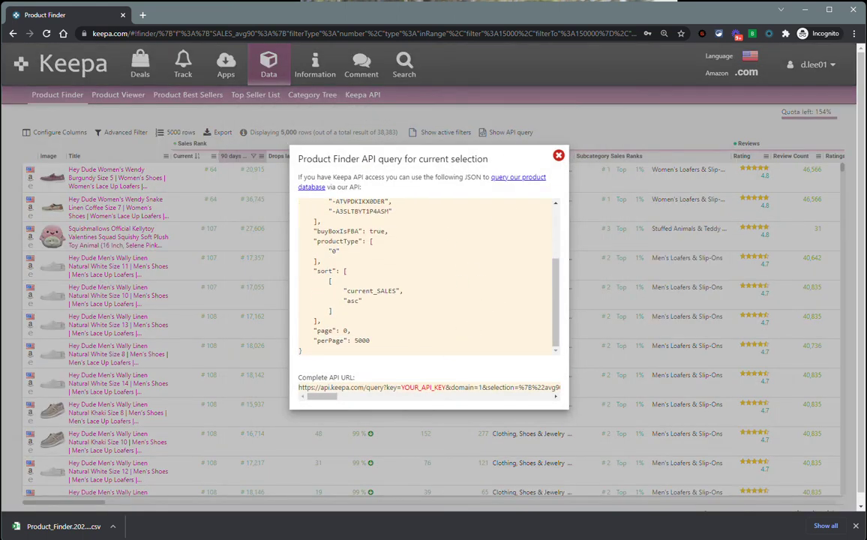
pyautogui.moveTo(300, 387); pyautogui.dragTo(592, 354)
pyautogui.click(571, 161)
# - Review the Max Asins choices and saved URLs in ASINGadget's Keepa product search export, close it and reopen the extension
pyautogui.click(701, 32)
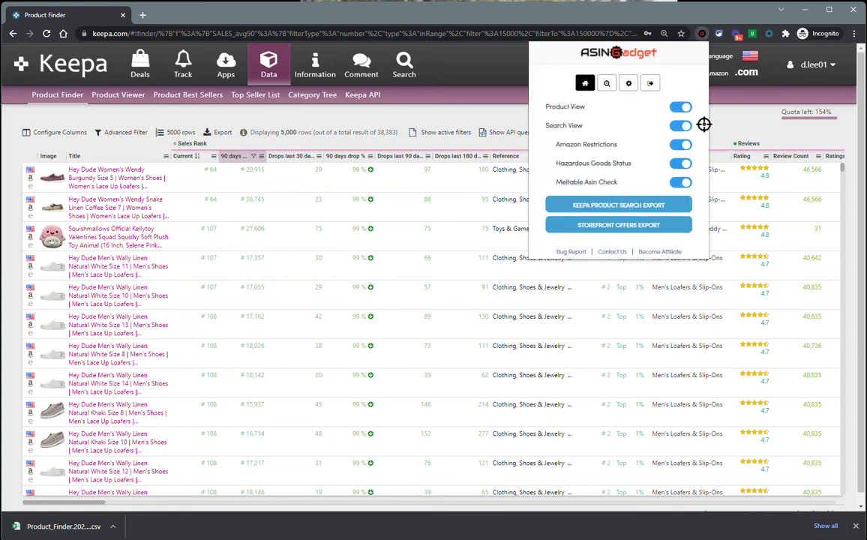
pyautogui.click(614, 202)
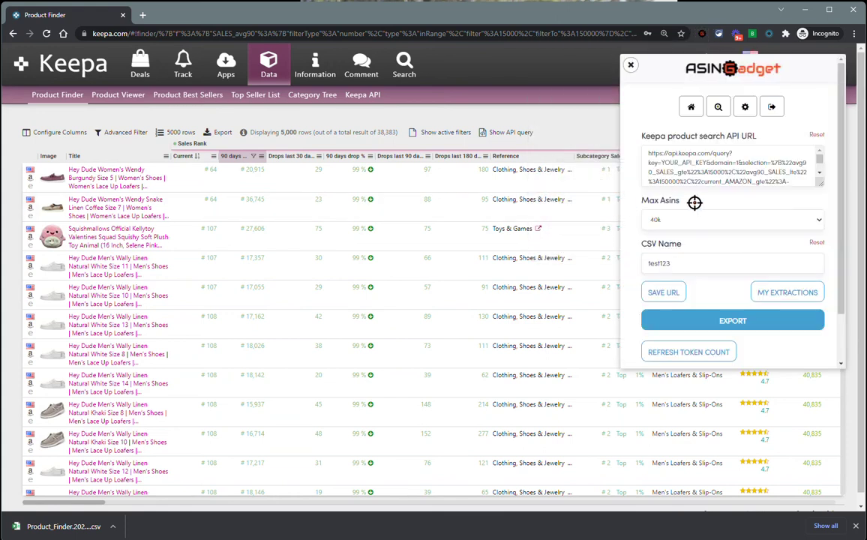
pyautogui.click(660, 219)
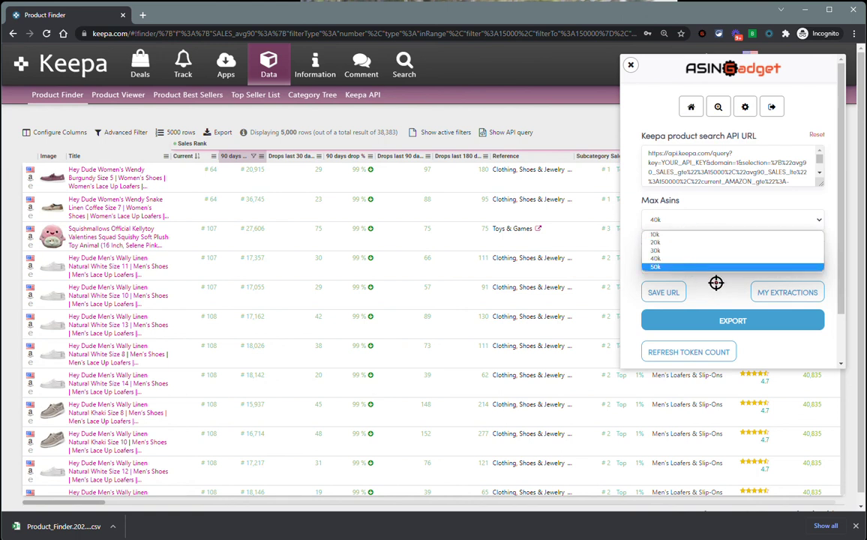
pyautogui.click(663, 283)
pyautogui.click(754, 292)
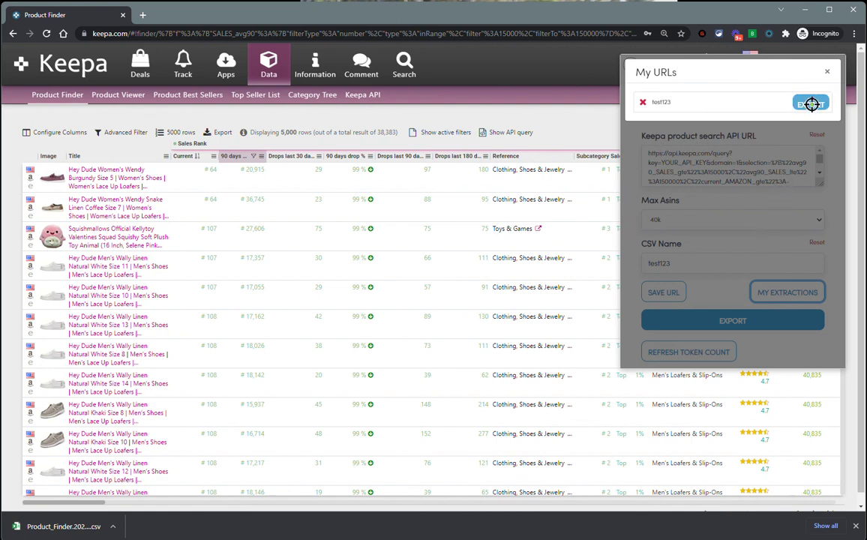
pyautogui.click(827, 71)
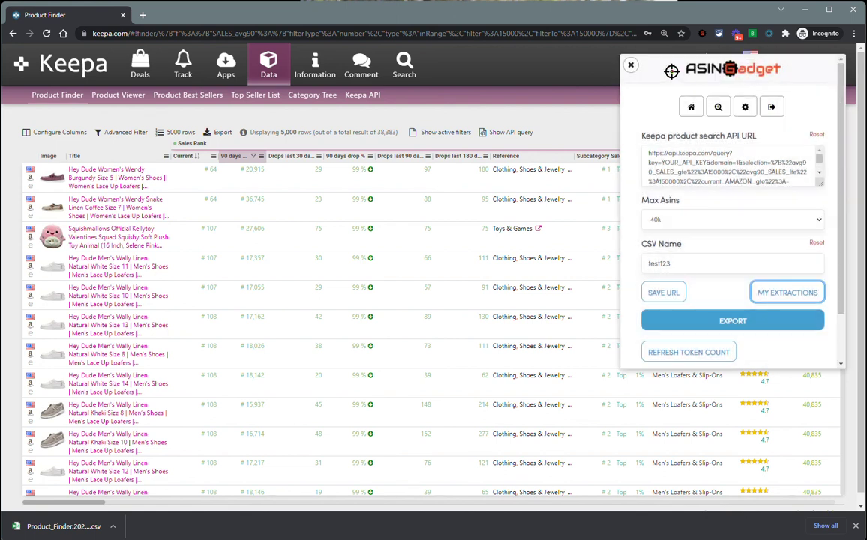
pyautogui.click(631, 67)
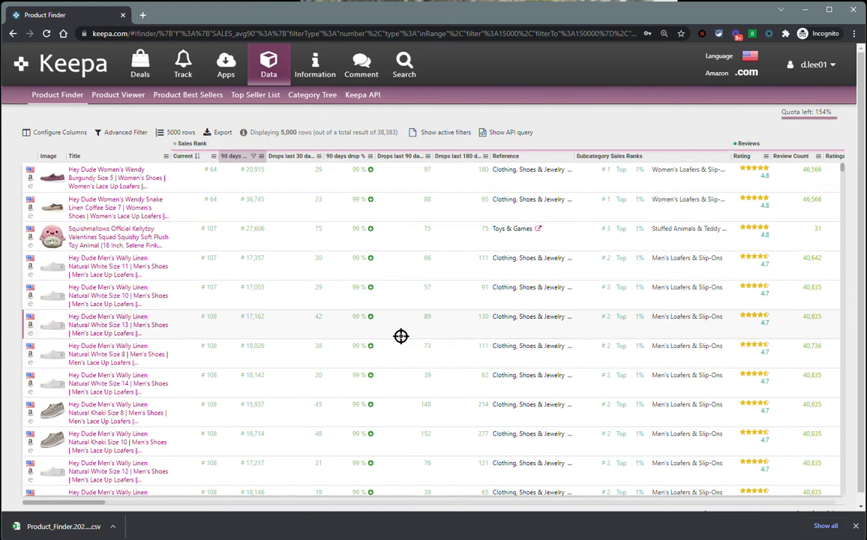
pyautogui.click(702, 35)
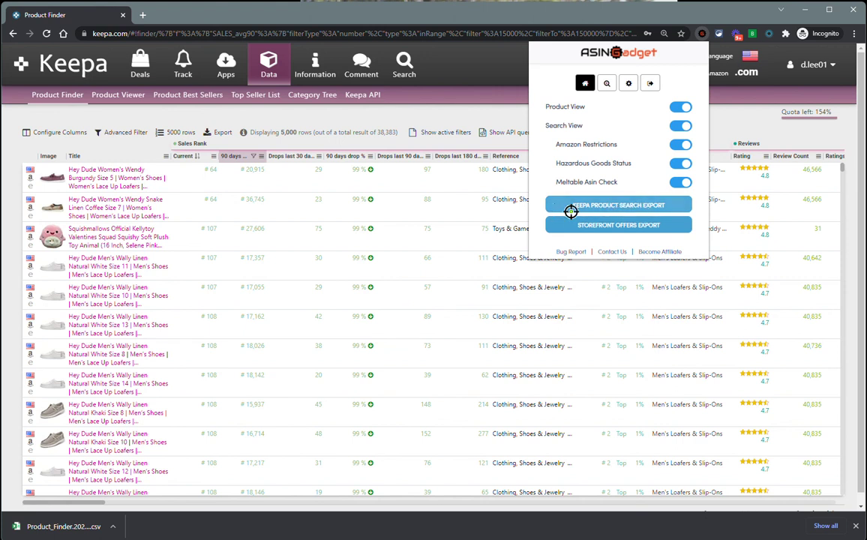